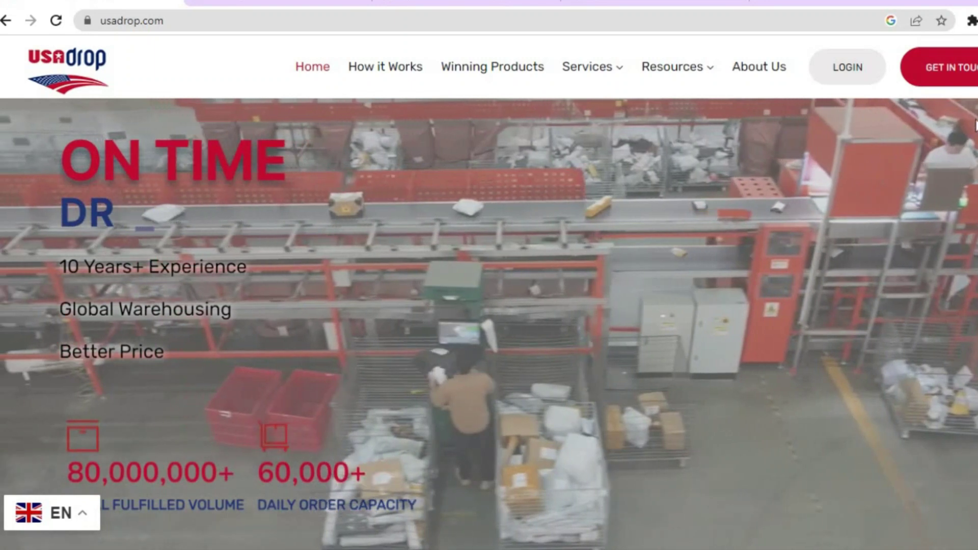
Browse the home page down to the Delivery Time table and show the delivery times from global warehouses
scroll(489, 291, down, 3)
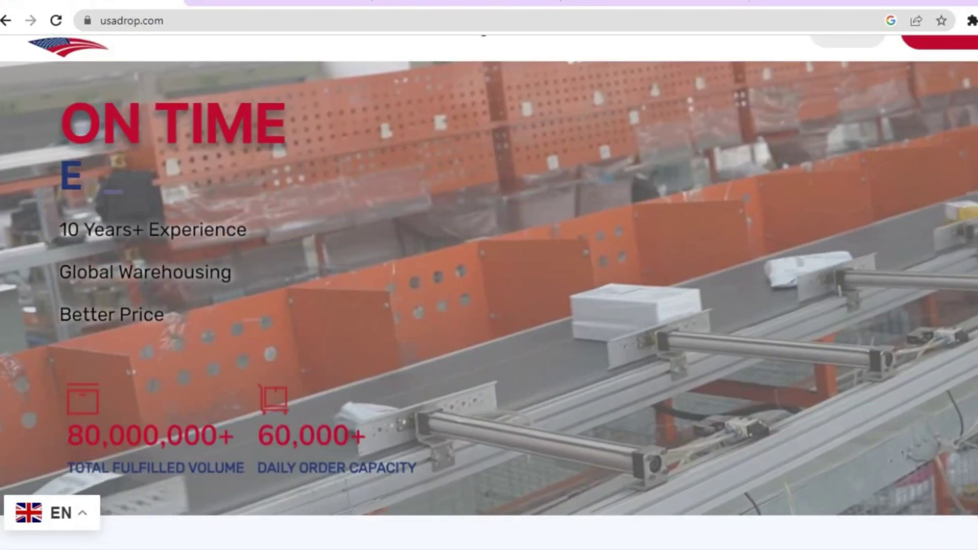
scroll(489, 324, down, 5)
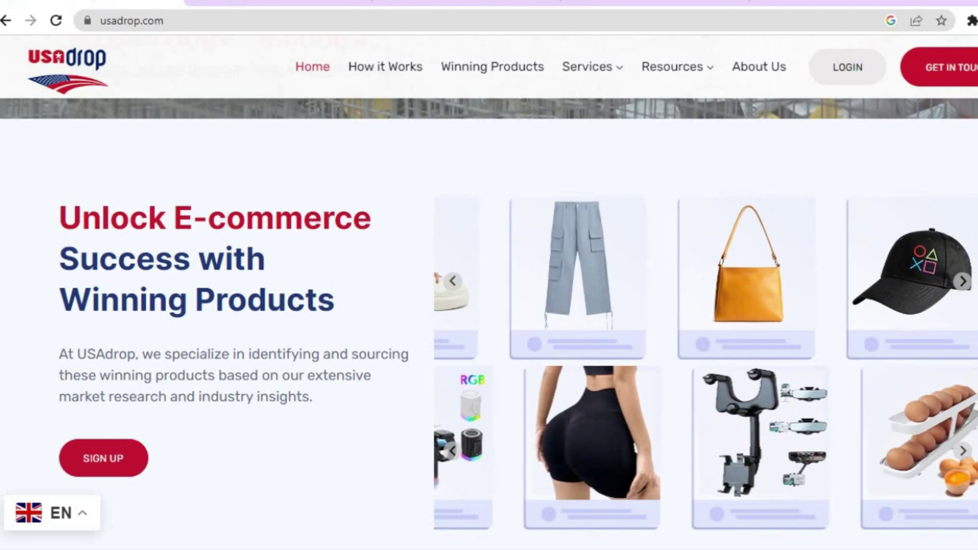
scroll(489, 314, down, 2)
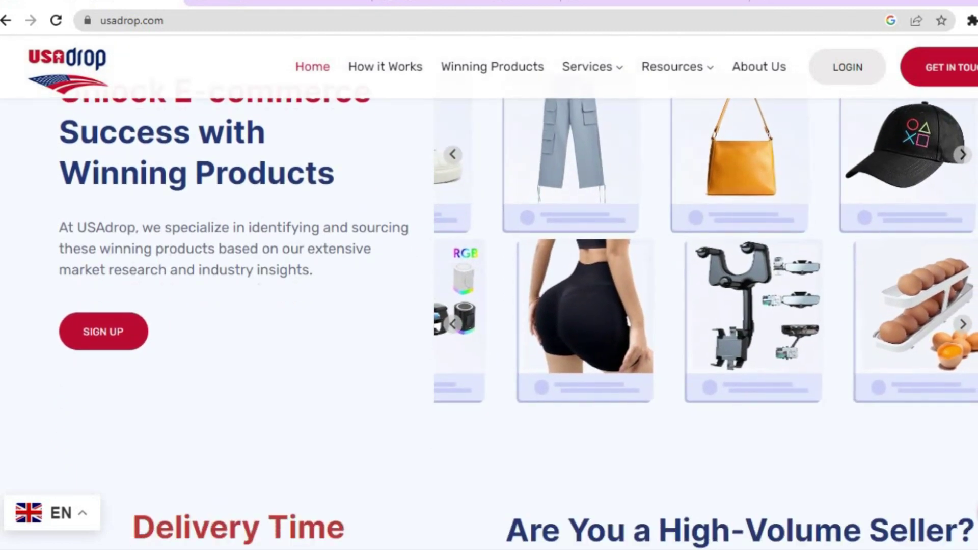
scroll(490, 314, down, 4)
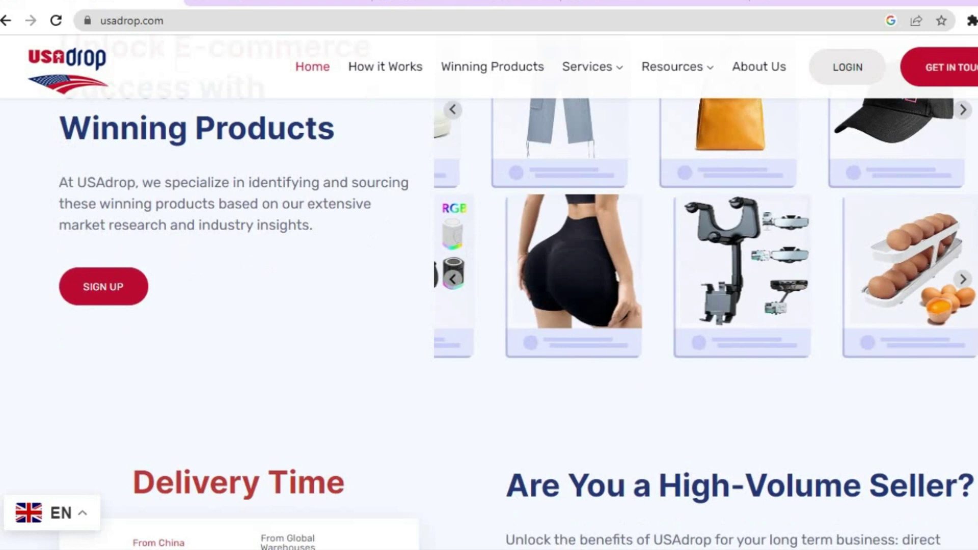
scroll(490, 314, down, 2)
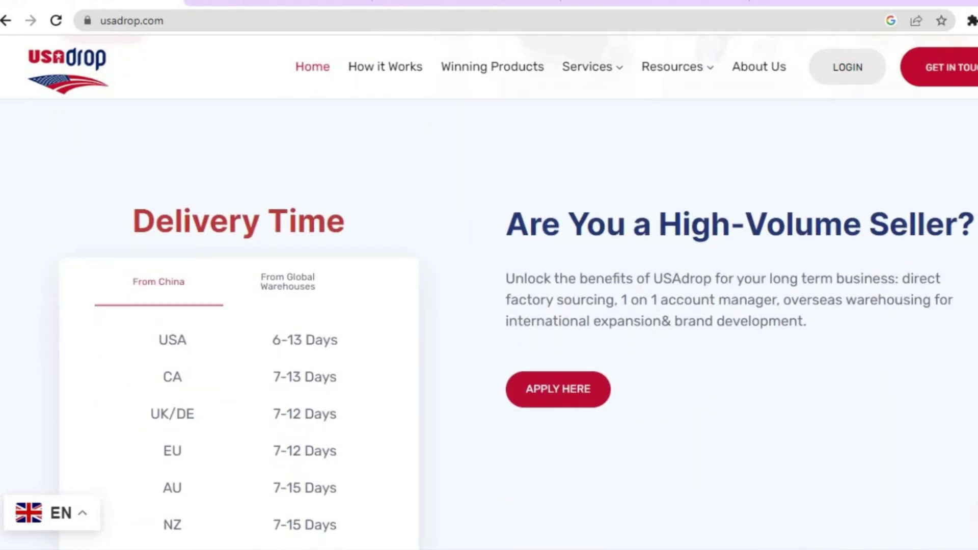
scroll(640, 202, down, 2)
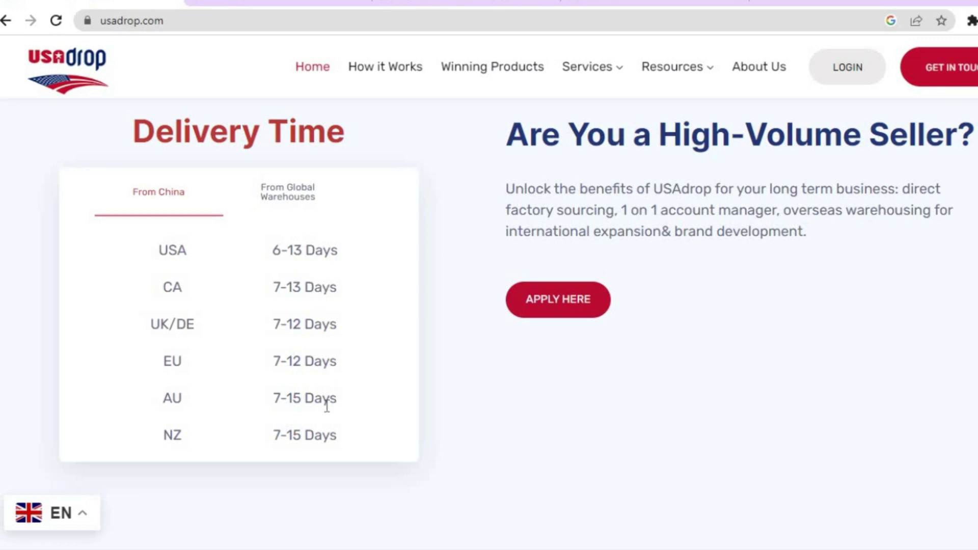
click(292, 199)
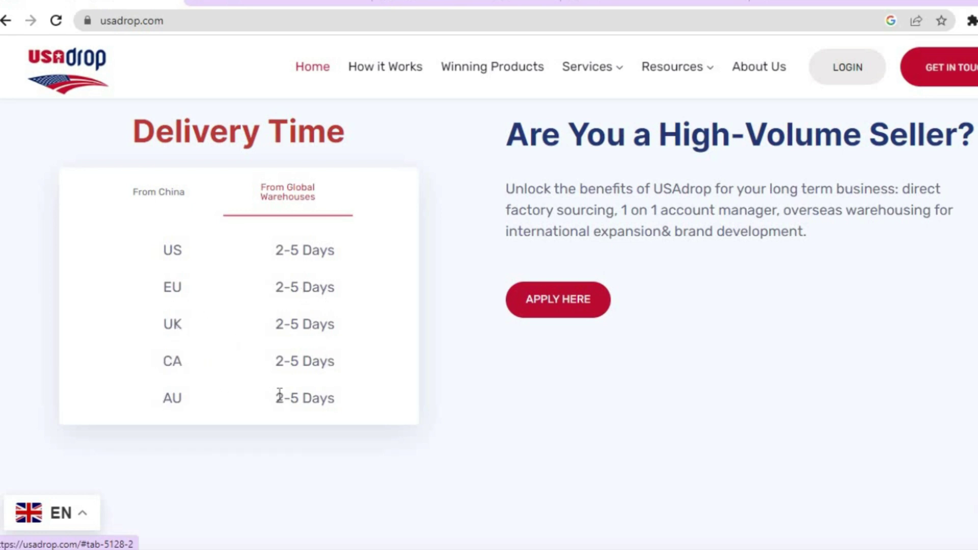
Look over the Product Sourcing section further down the home page and return to the page's start
scroll(713, 315, down, 6)
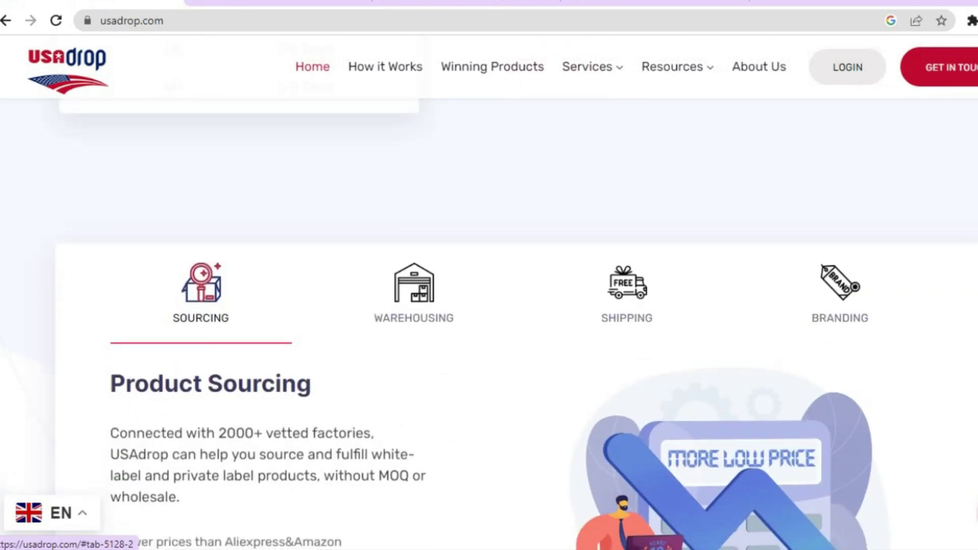
scroll(489, 316, down, 1)
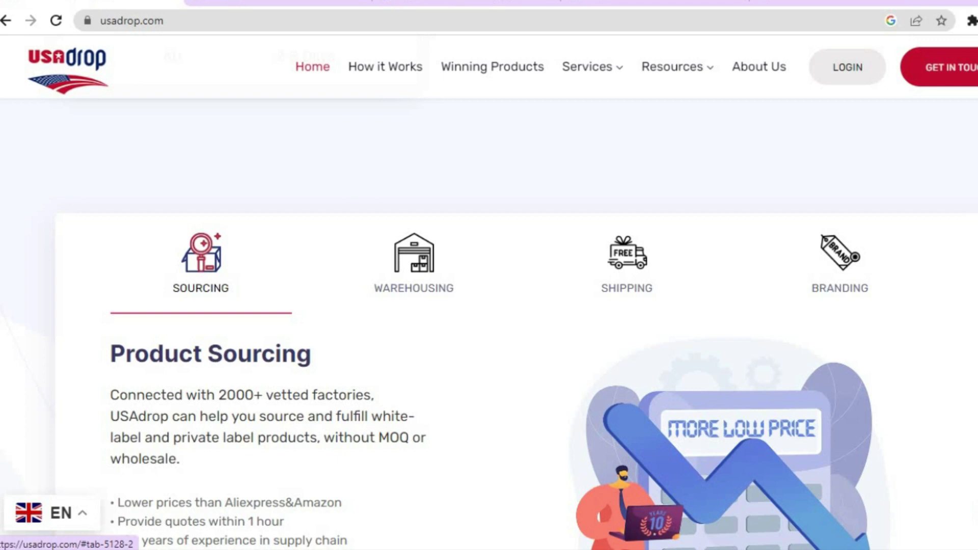
scroll(489, 316, down, 1)
scroll(490, 316, down, 2)
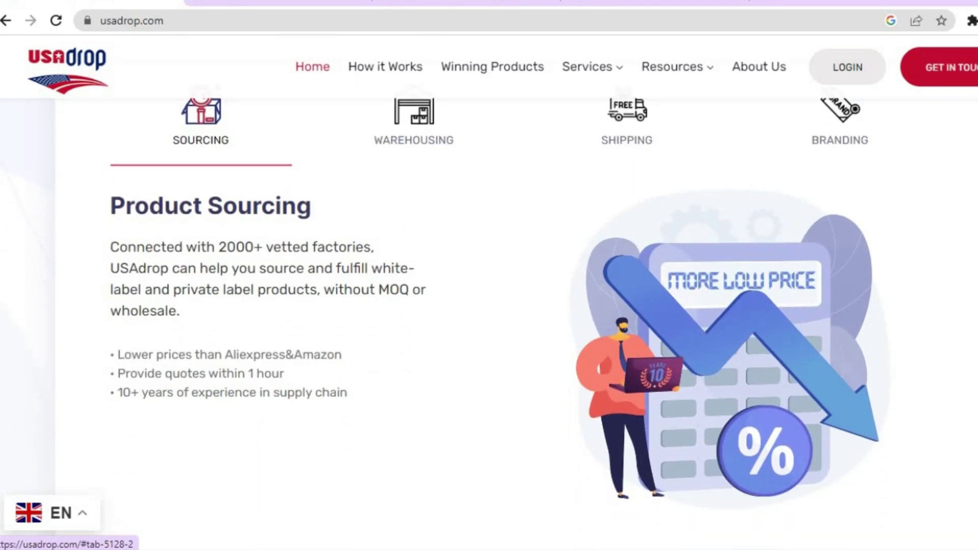
scroll(489, 316, down, 4)
scroll(490, 316, down, 6)
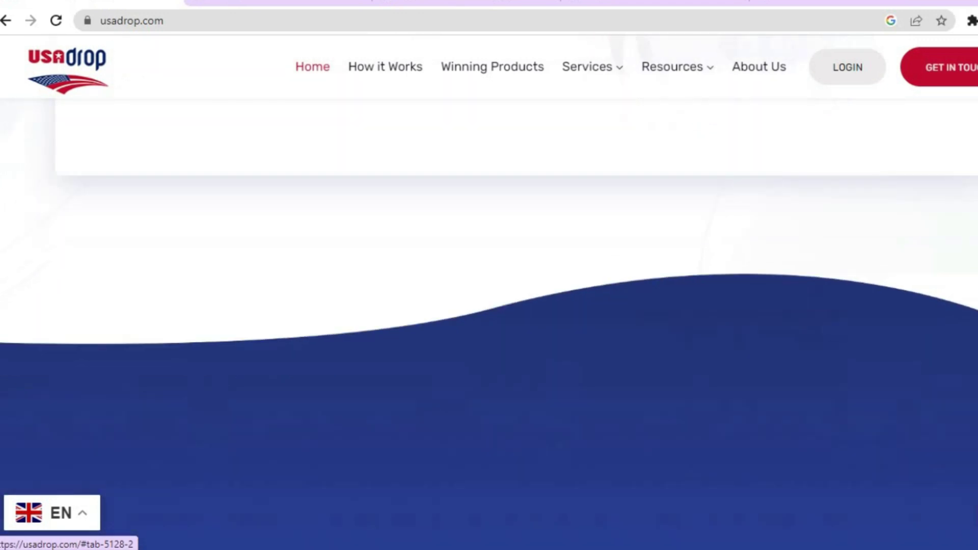
scroll(489, 316, up, 7)
scroll(489, 316, up, 15)
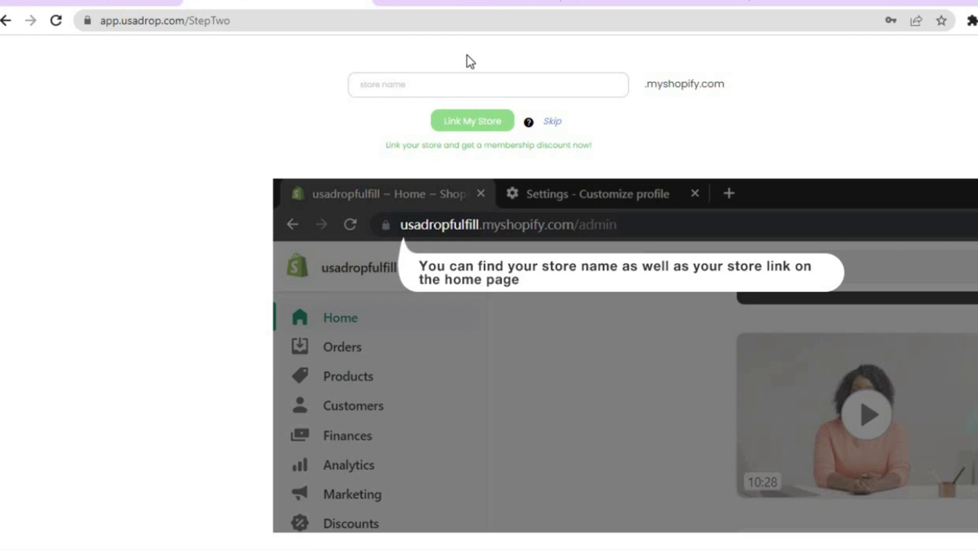
click(439, 2)
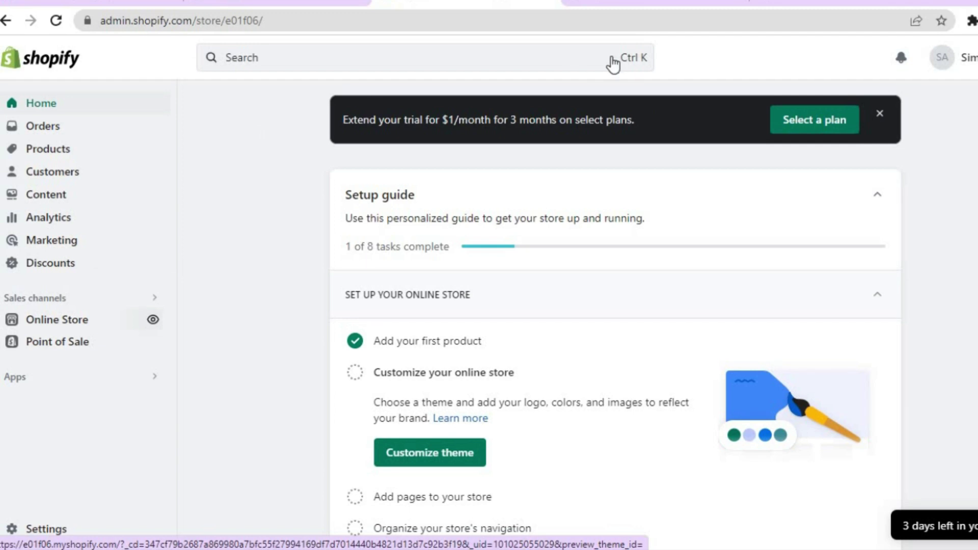
click(628, 4)
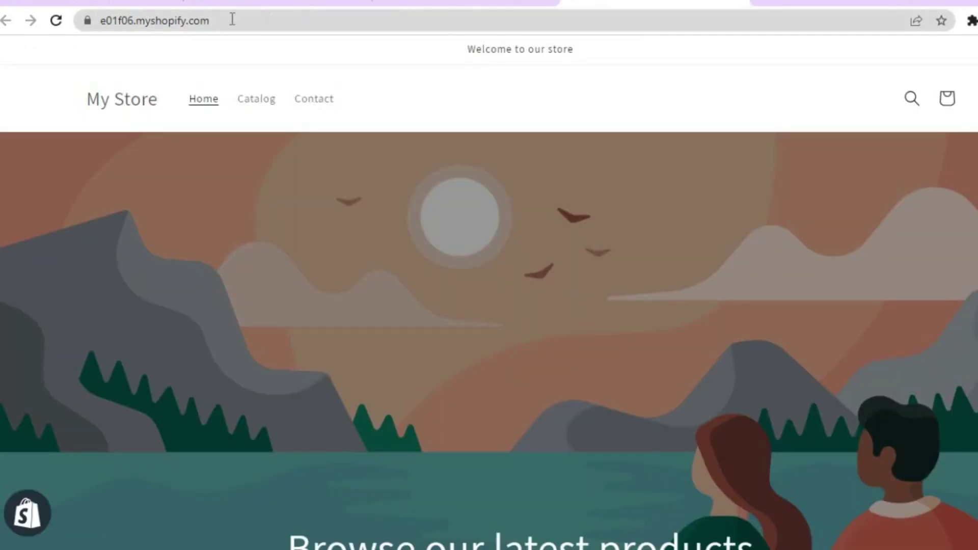
click(142, 21)
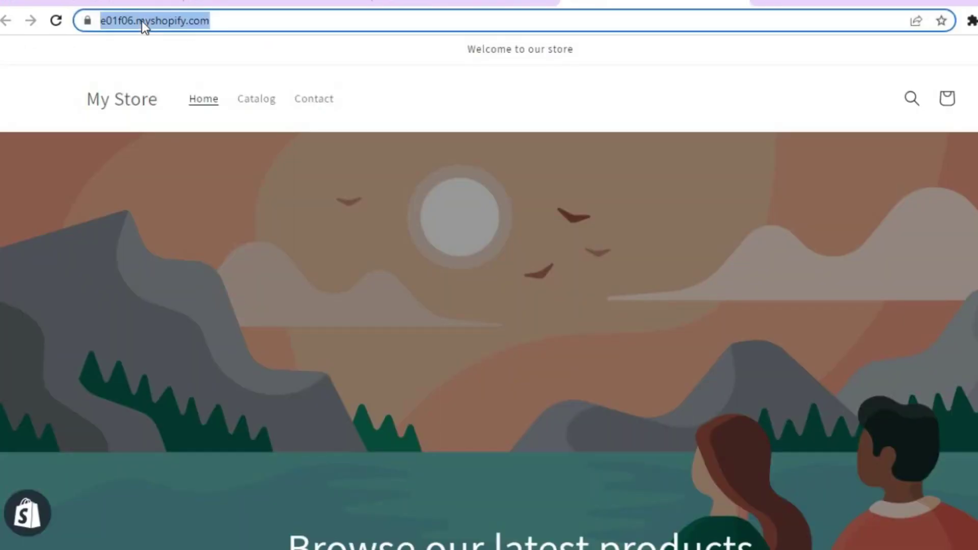
click(131, 21)
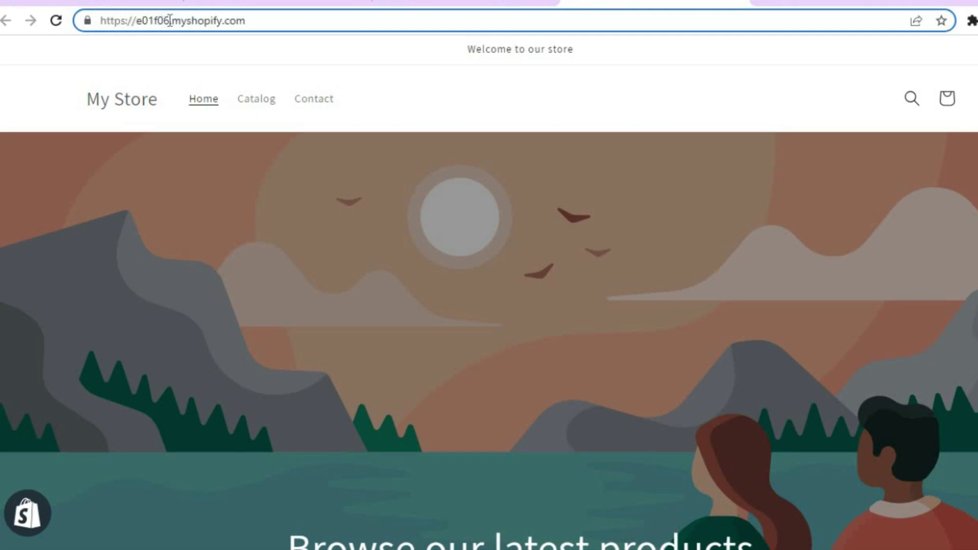
drag(171, 20, 102, 21)
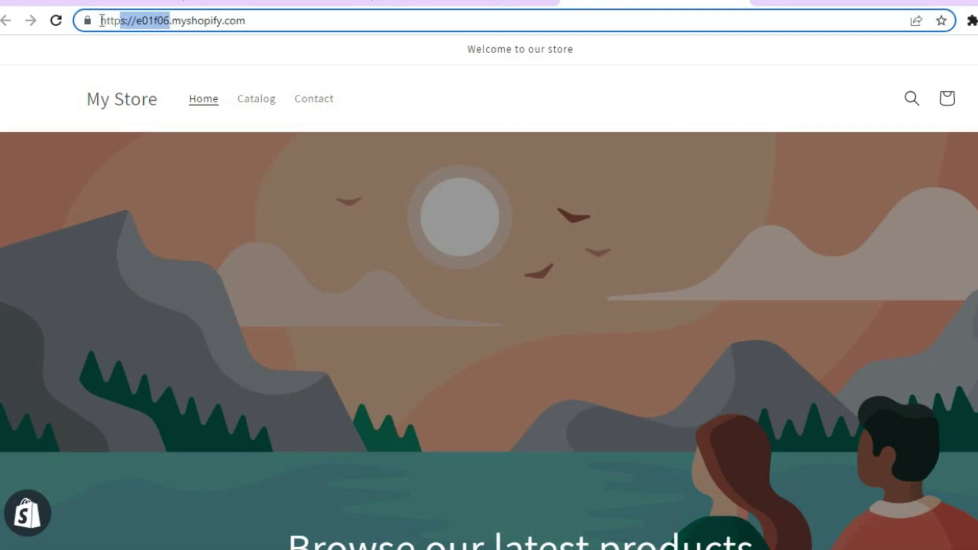
right_click(147, 21)
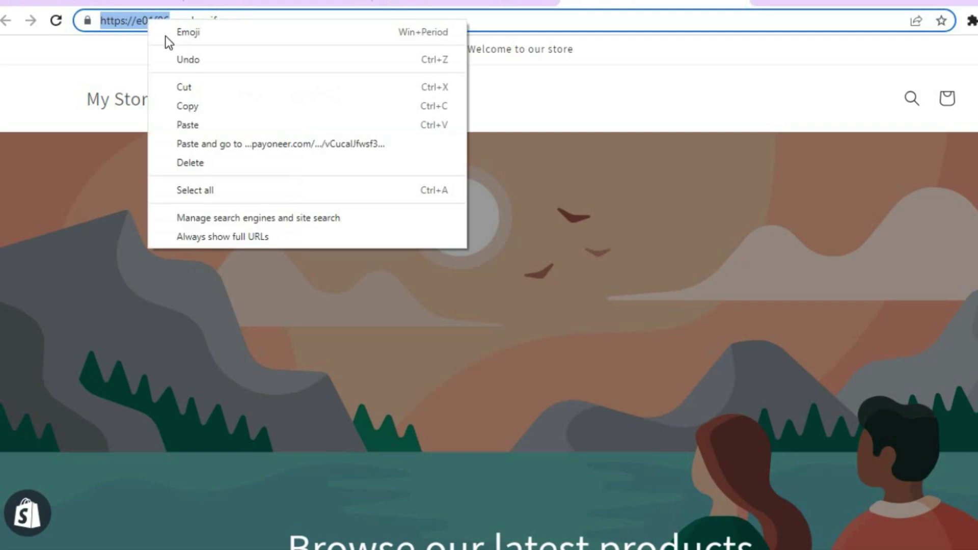
click(183, 107)
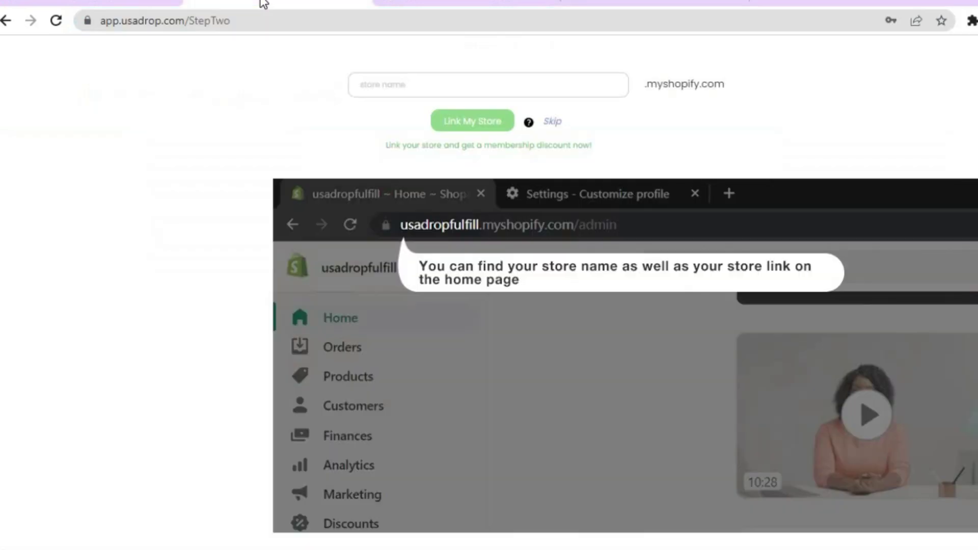
click(261, 3)
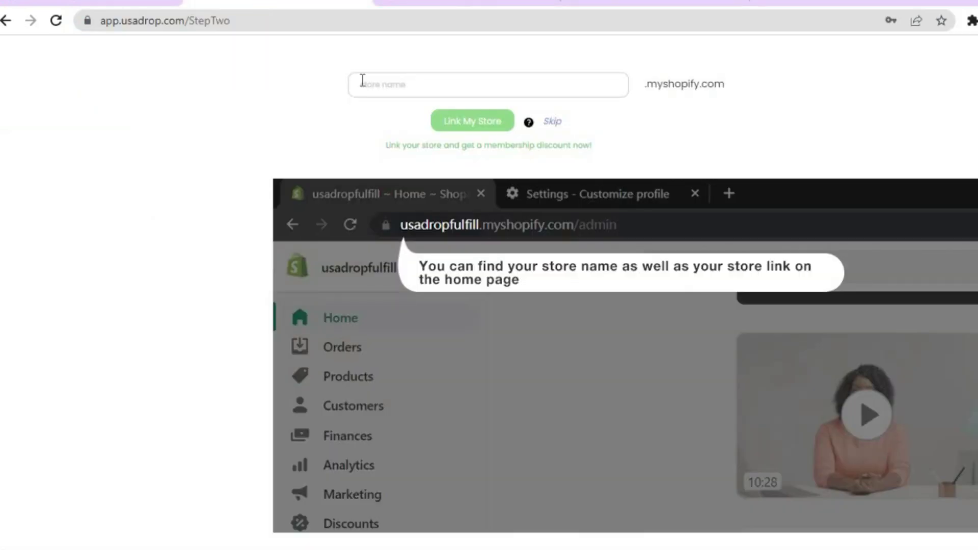
right_click(399, 82)
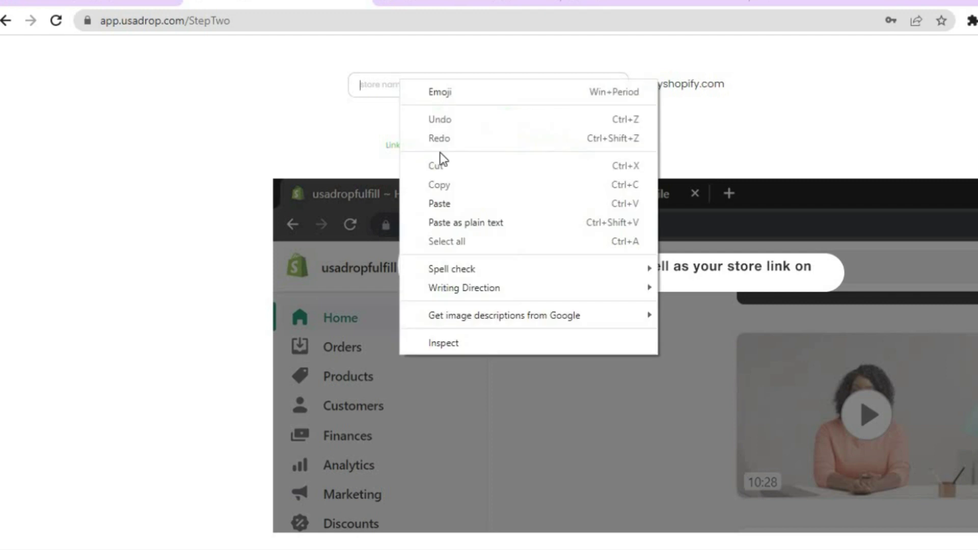
click(433, 200)
click(485, 122)
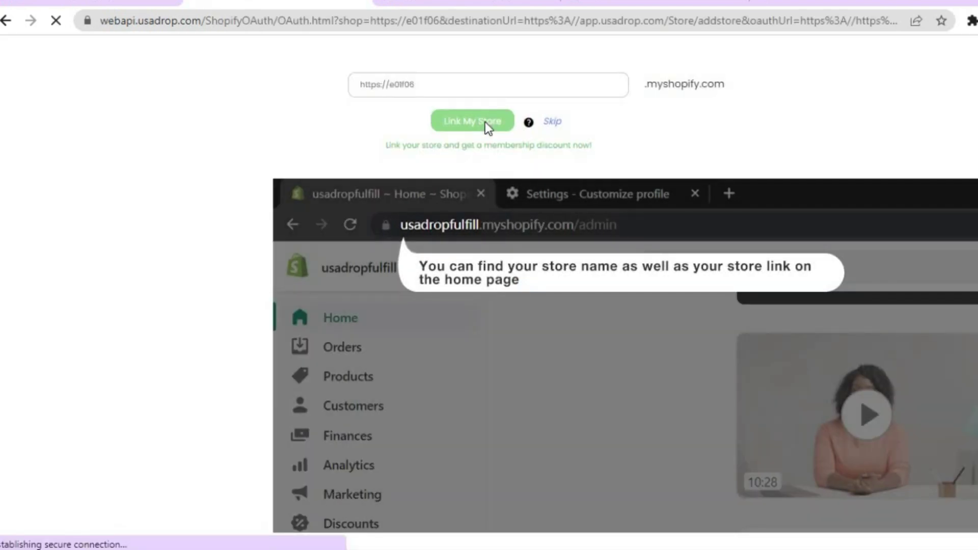
click(387, 85)
key(BackSpace)
key(BackSpace)
key(BackSpace)
key(BackSpace)
key(BackSpace)
key(BackSpace)
key(BackSpace)
key(BackSpace)
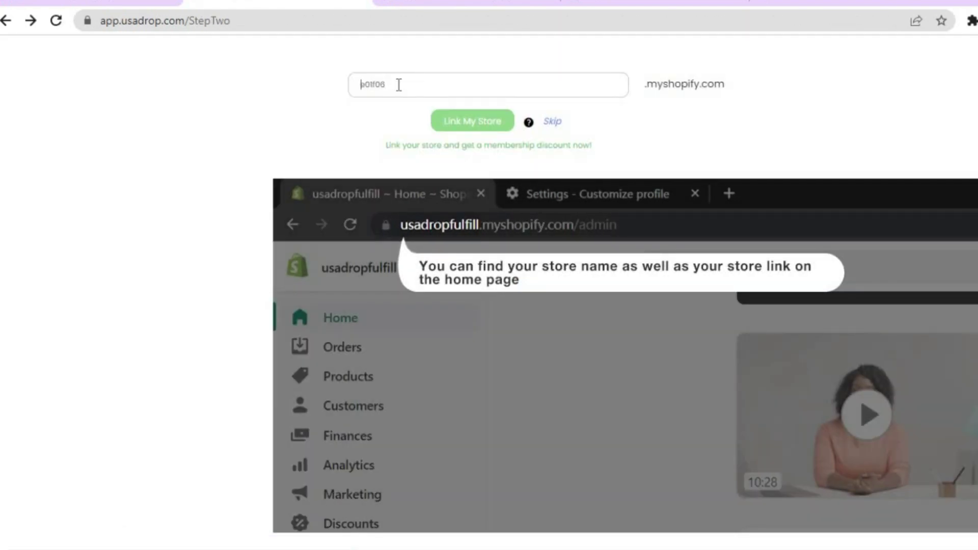
Link the e01f06 store to USAdrop and install the USAdrop app in Shopify
click(471, 124)
click(463, 124)
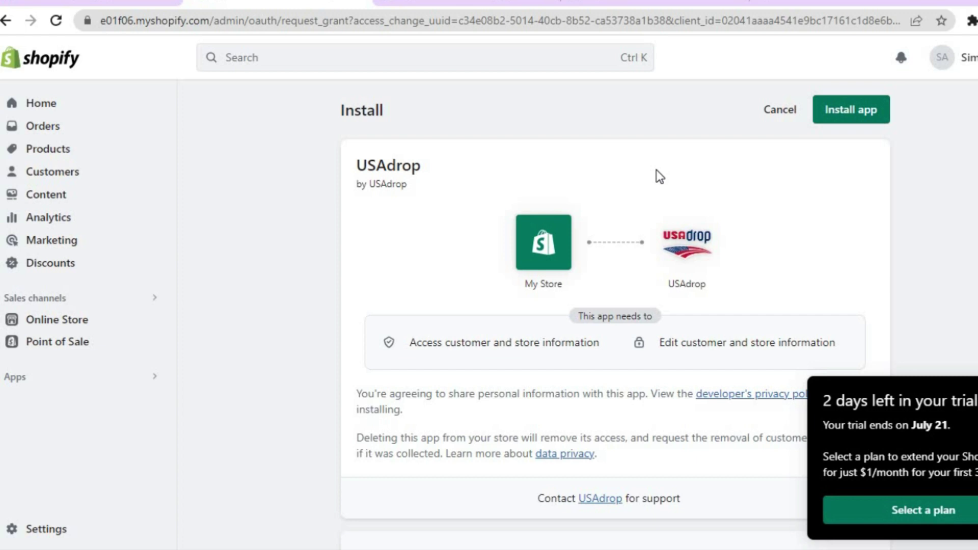
click(844, 103)
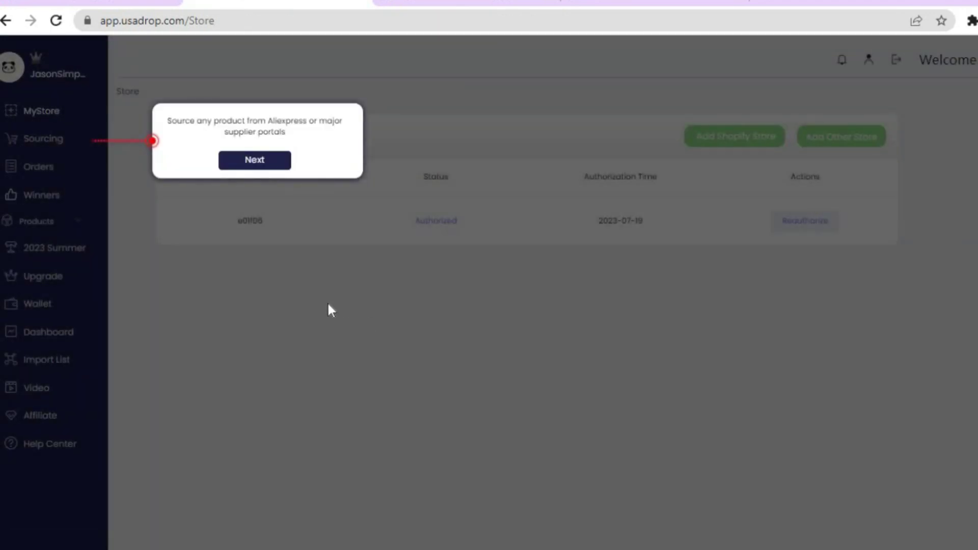
Go through the introductory tour of the USAdrop sections, from Sourcing to Wallet, and close it
click(255, 159)
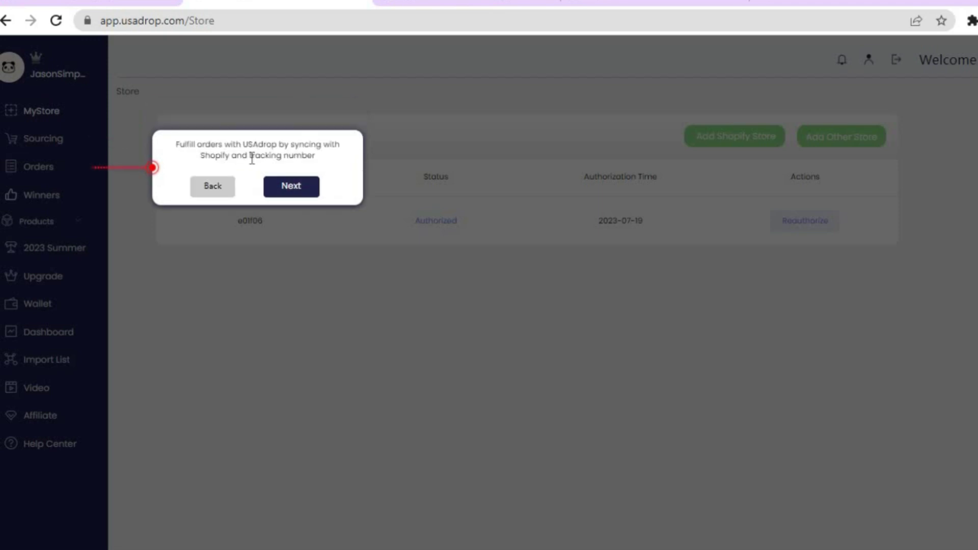
click(290, 187)
click(292, 214)
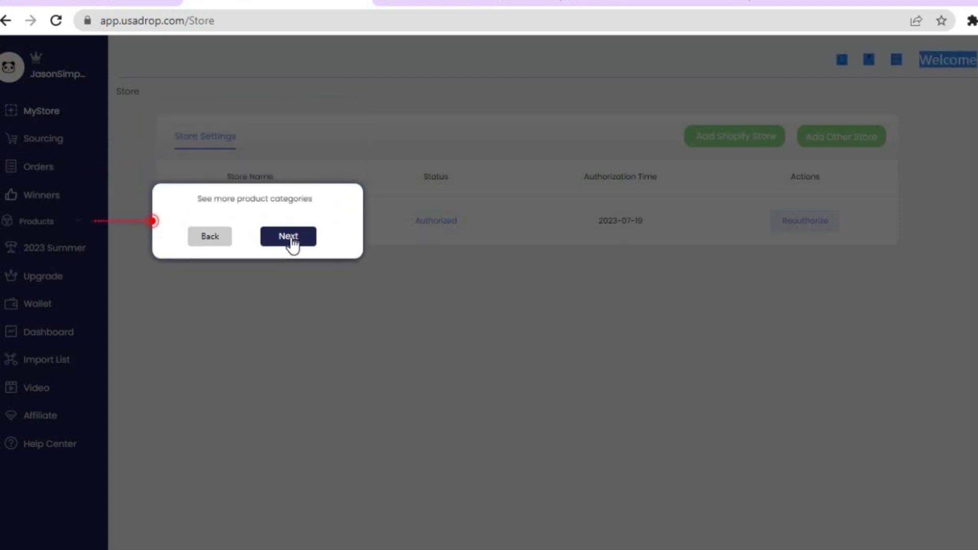
click(291, 238)
click(300, 265)
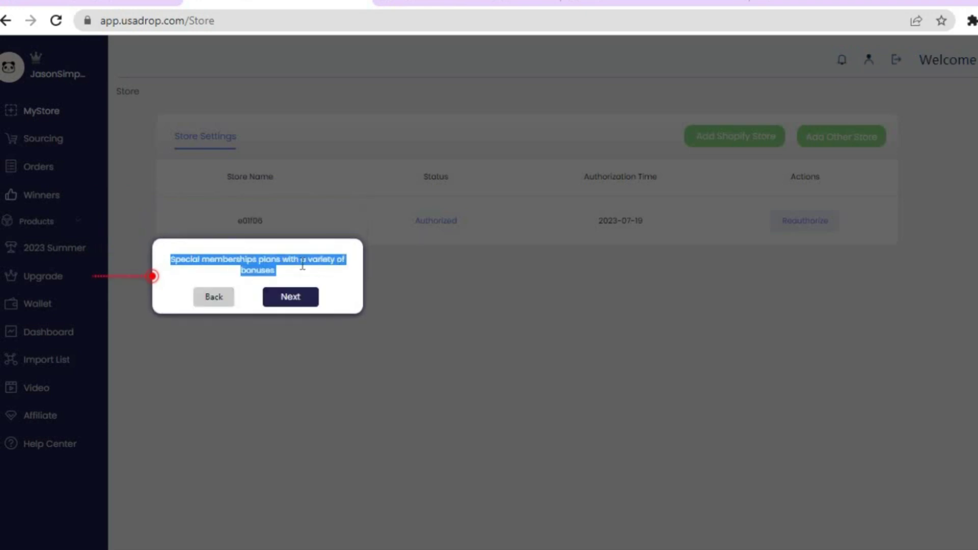
click(289, 300)
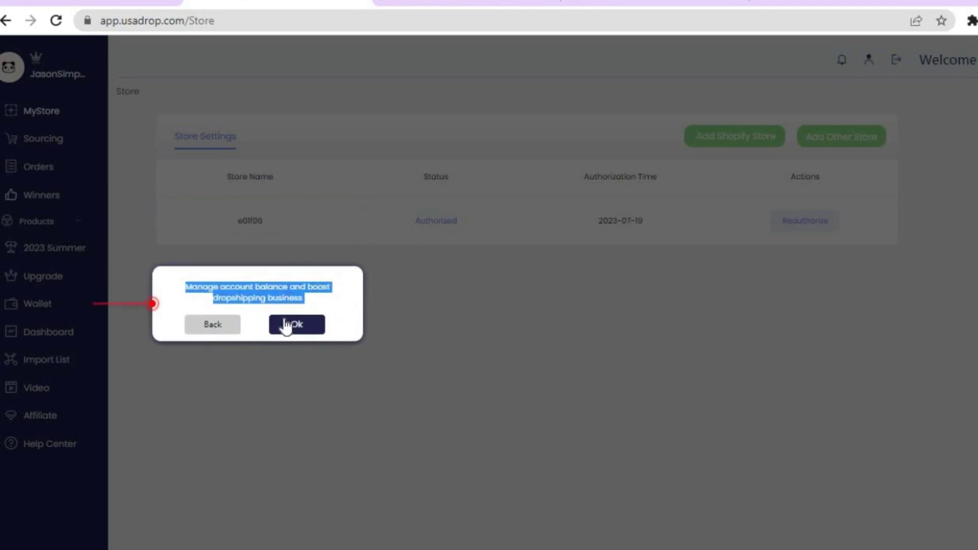
click(289, 325)
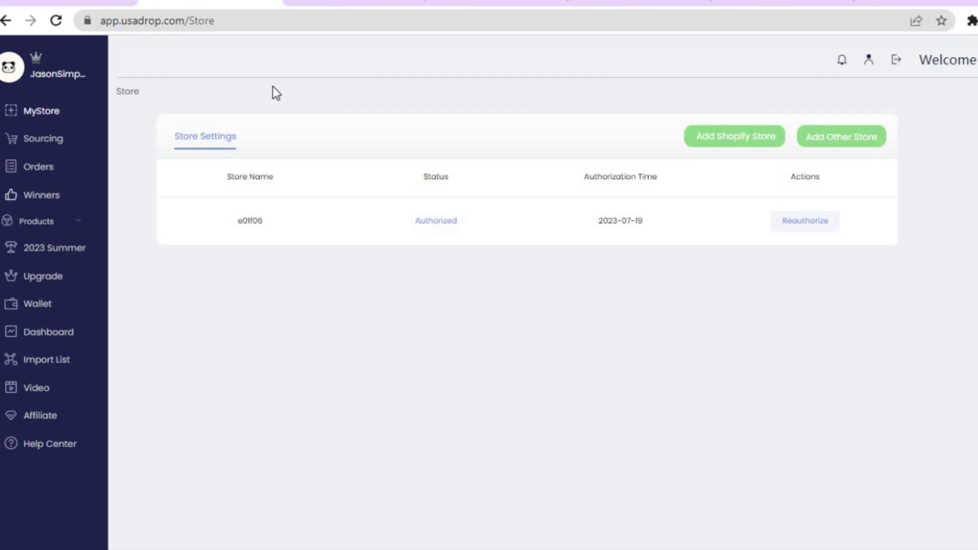
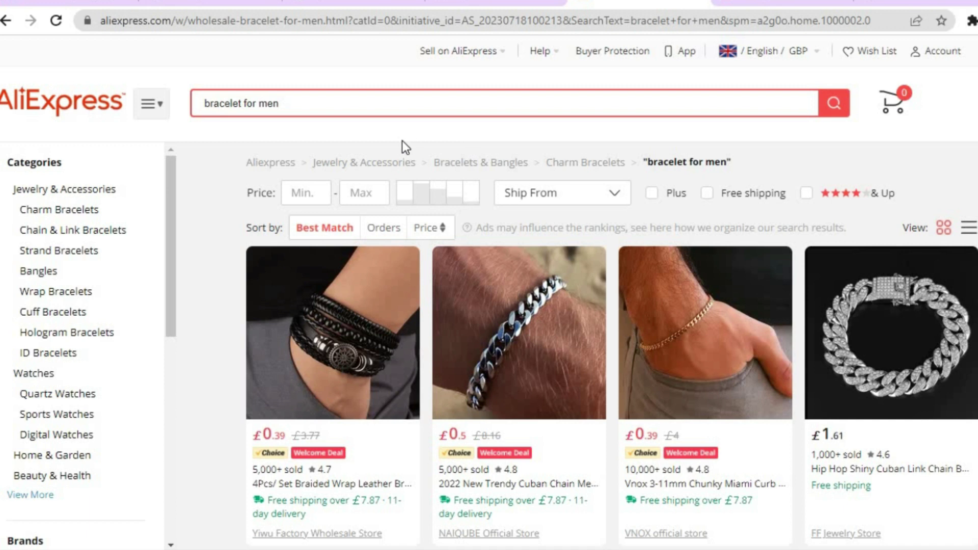
On AliExpress, open the Cuban Chain Men Bracelet from the "bracelet for men" results and select its page address
click(306, 110)
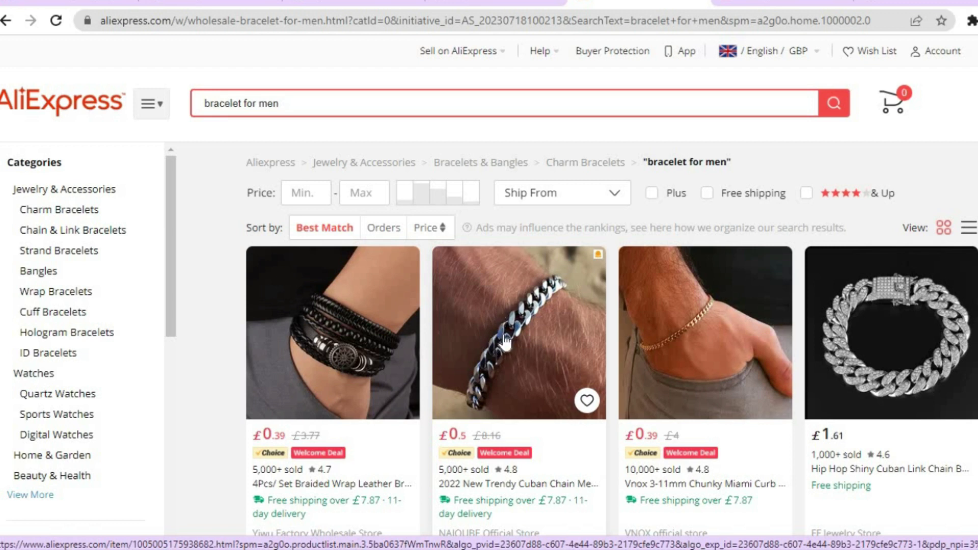
click(741, 9)
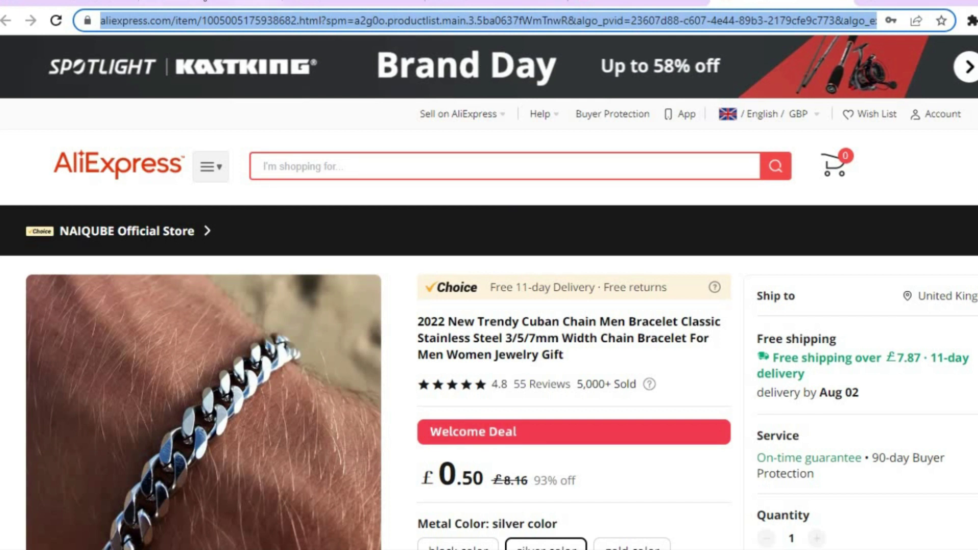
Switch to USAdrop's Sourcing URL form and check the available ship-to countries and the product variant field
click(209, 5)
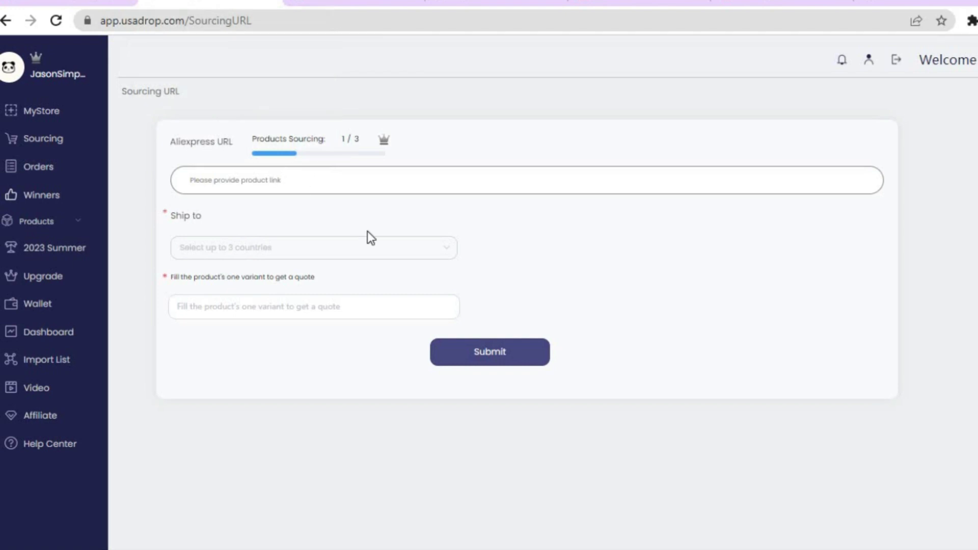
click(379, 256)
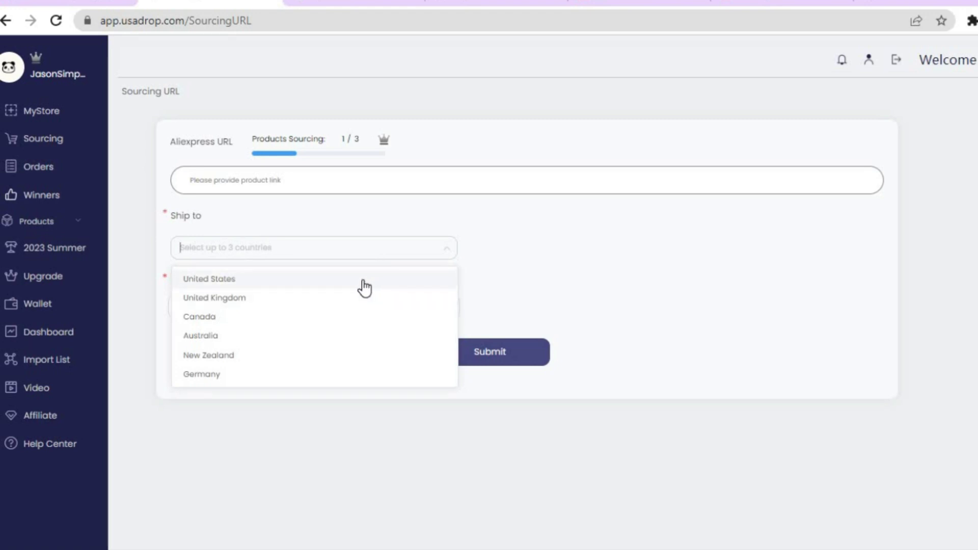
click(523, 274)
click(307, 309)
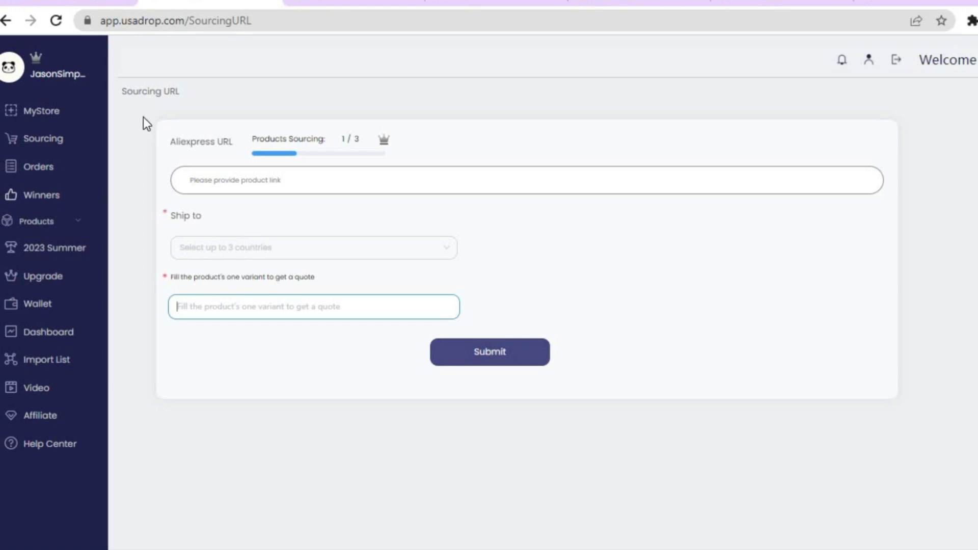
Open the USA Warehouse product category in USAdrop and search it for "bracelets"
click(77, 224)
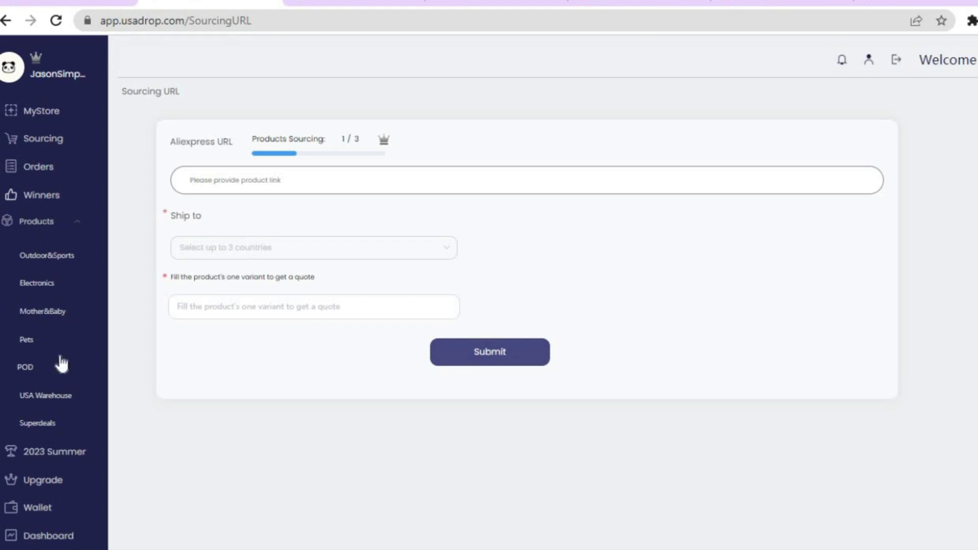
click(61, 397)
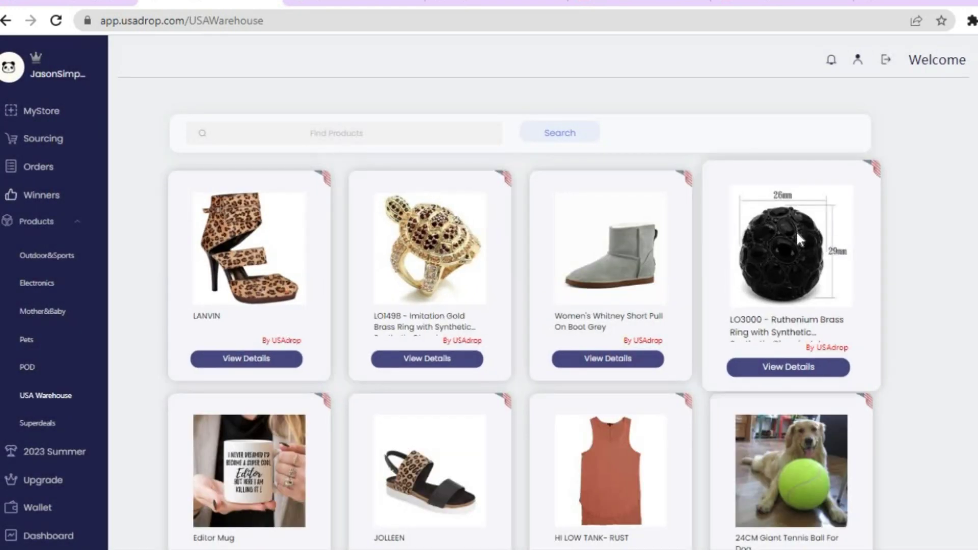
click(387, 127)
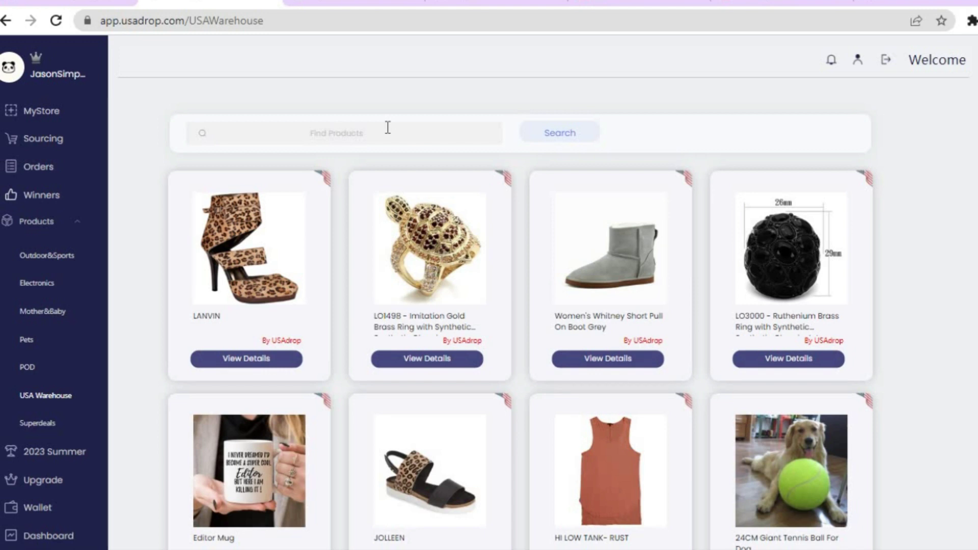
scroll(518, 275, down, 5)
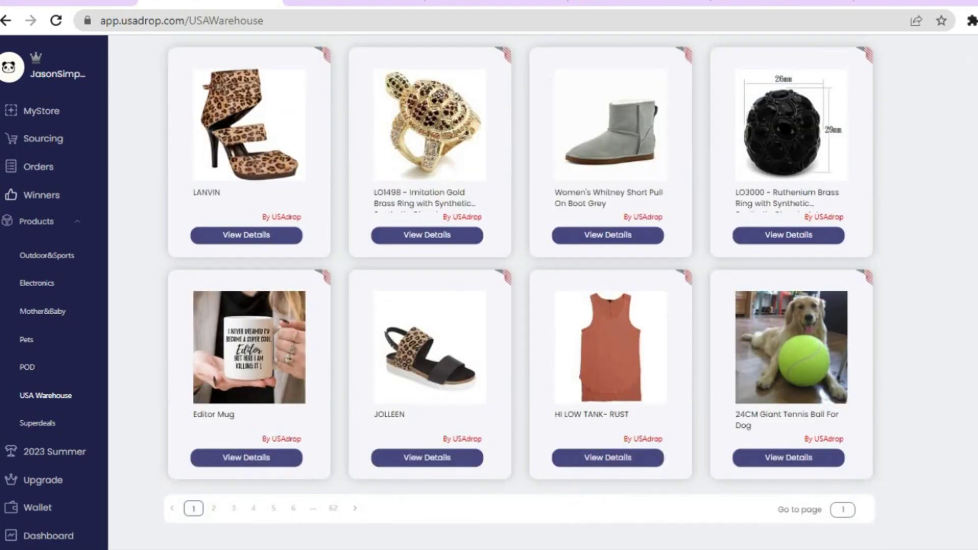
scroll(518, 212, up, 5)
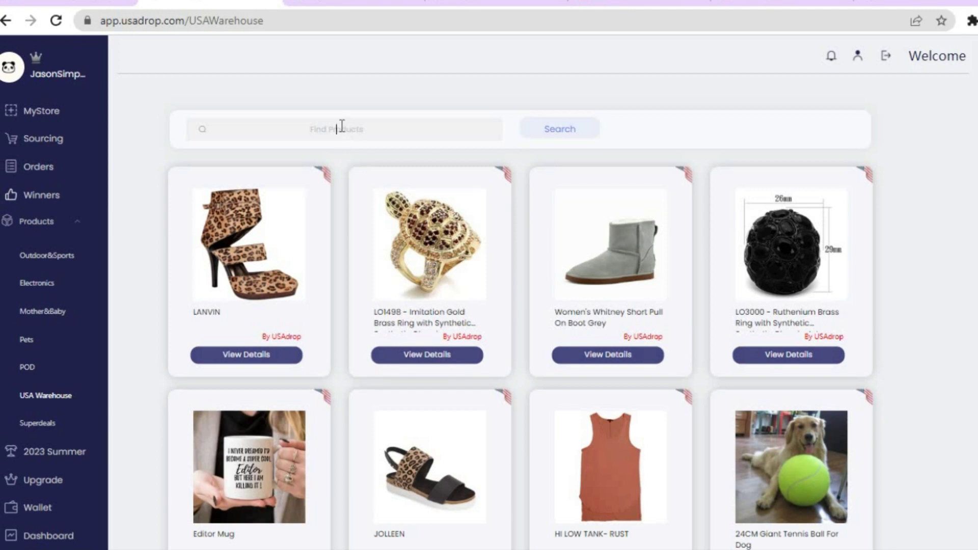
text(bro)
text(ce)
text(lets)
click(586, 131)
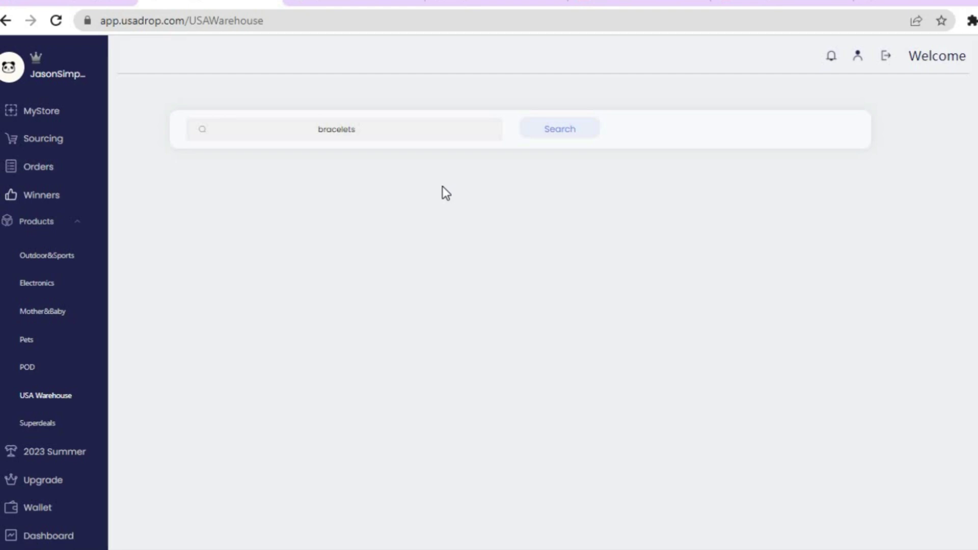
click(555, 136)
Open the details of the Tactical Half Fingerless Gloves from the Outdoor&Sports category
click(60, 261)
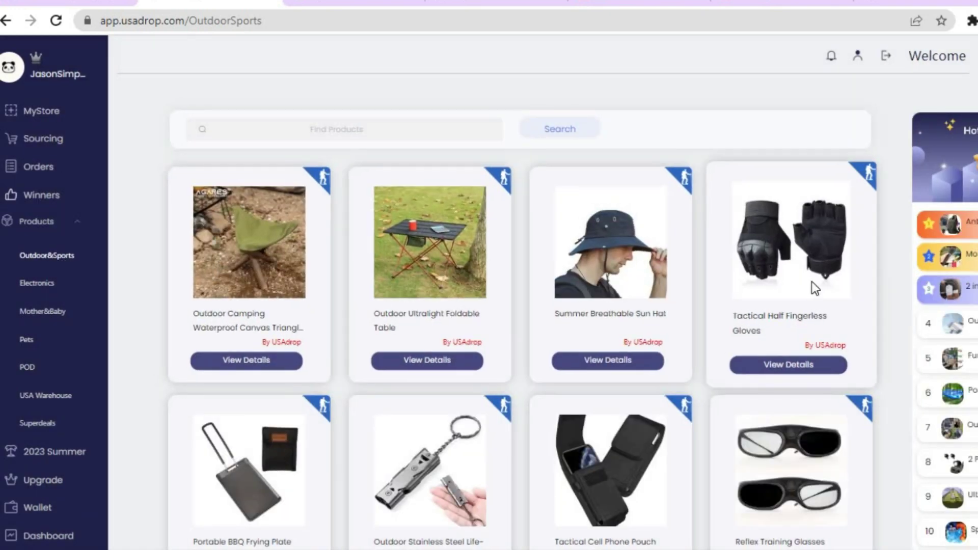
scroll(973, 153, down, 1)
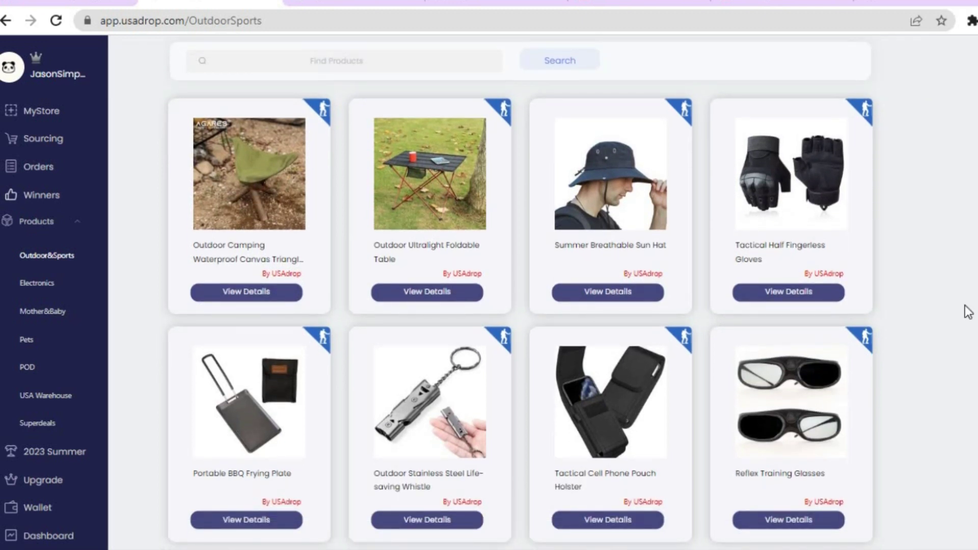
mouse_move(967, 312)
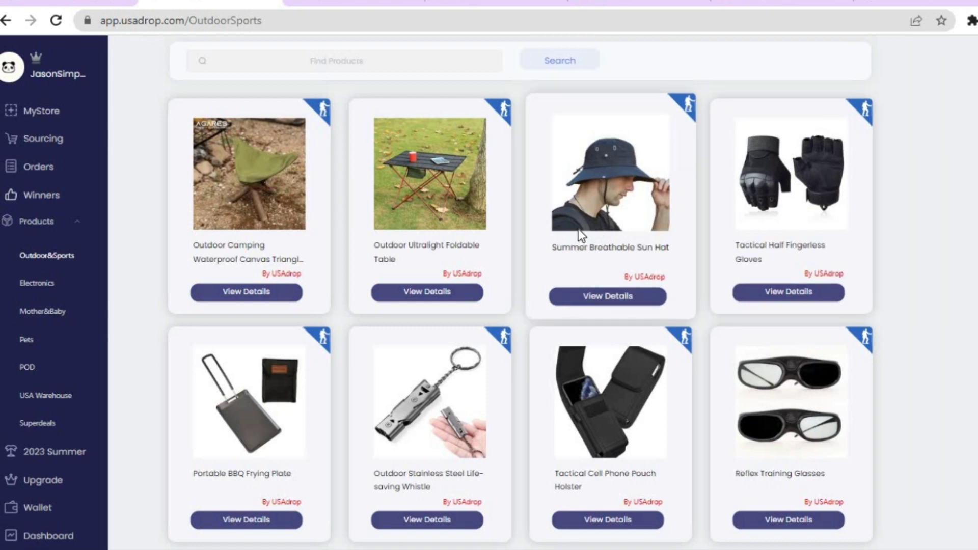
click(783, 304)
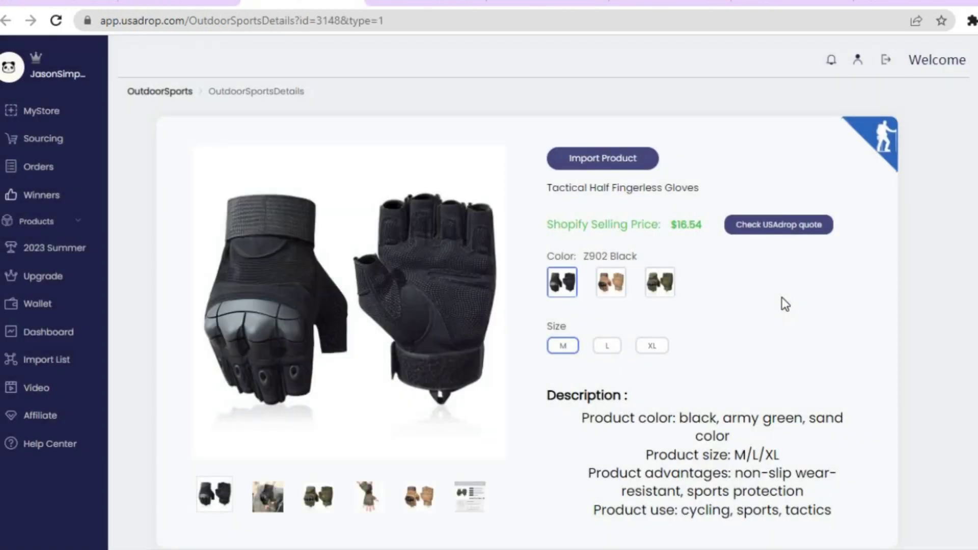
Preview the army green image of the gloves and import the product into the import list
click(326, 487)
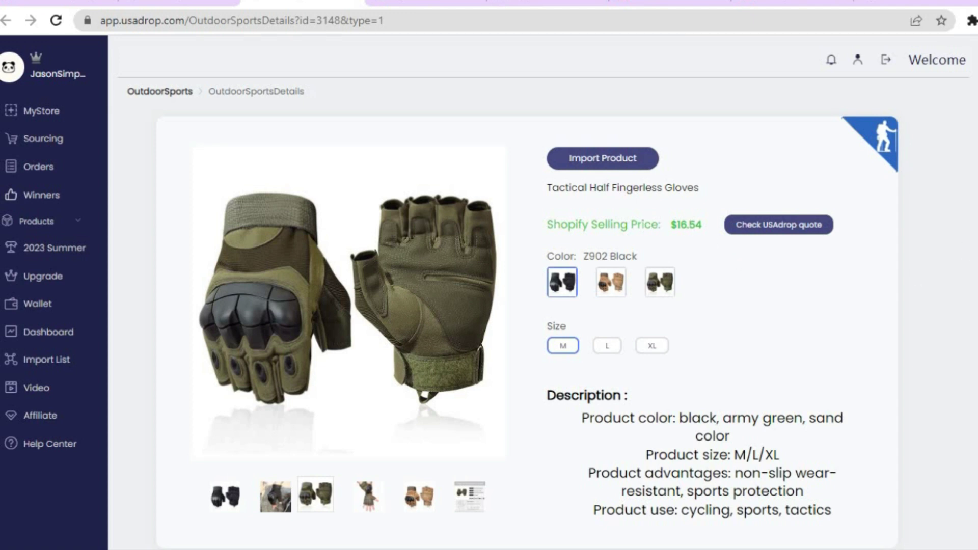
scroll(543, 293, down, 1)
scroll(543, 293, up, 1)
click(693, 271)
click(620, 157)
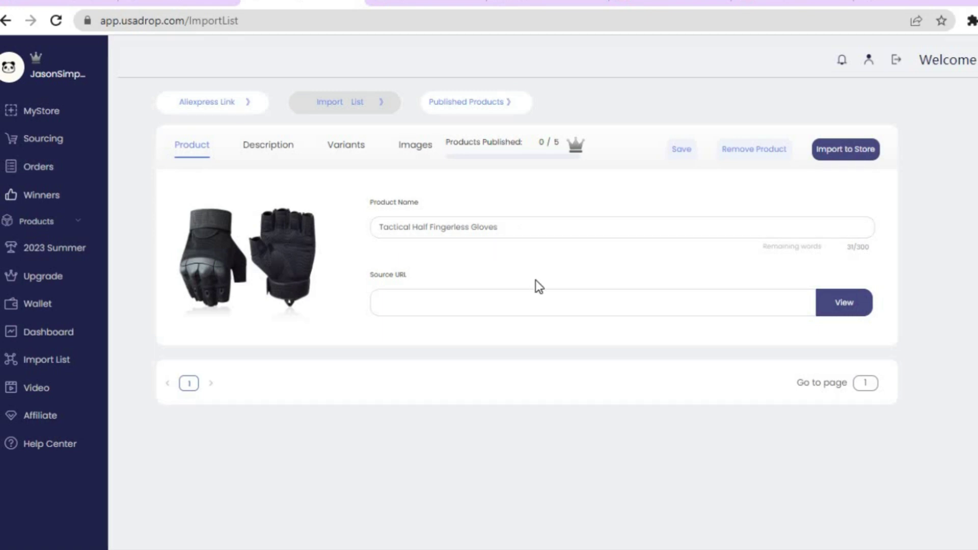
Review the imported gloves' description, variants and images in the import list
click(280, 143)
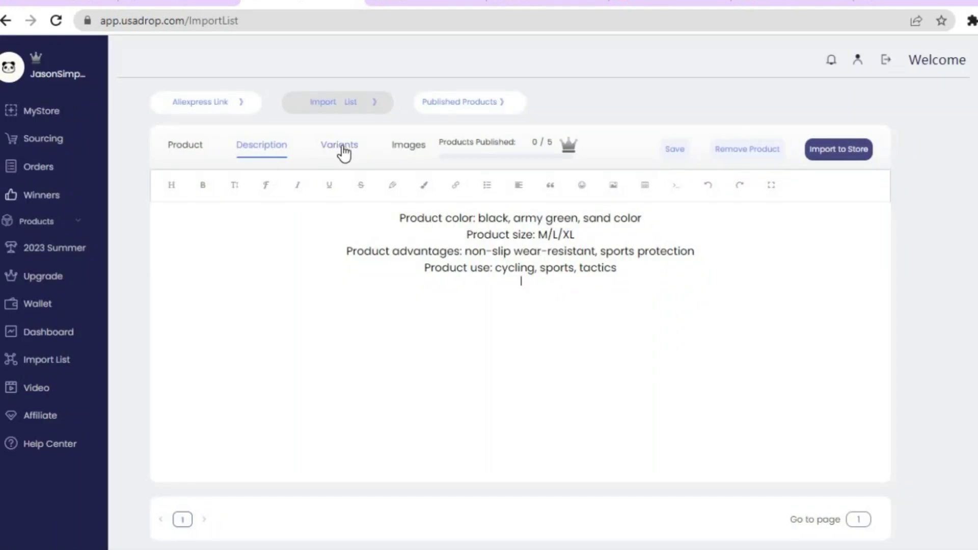
click(339, 146)
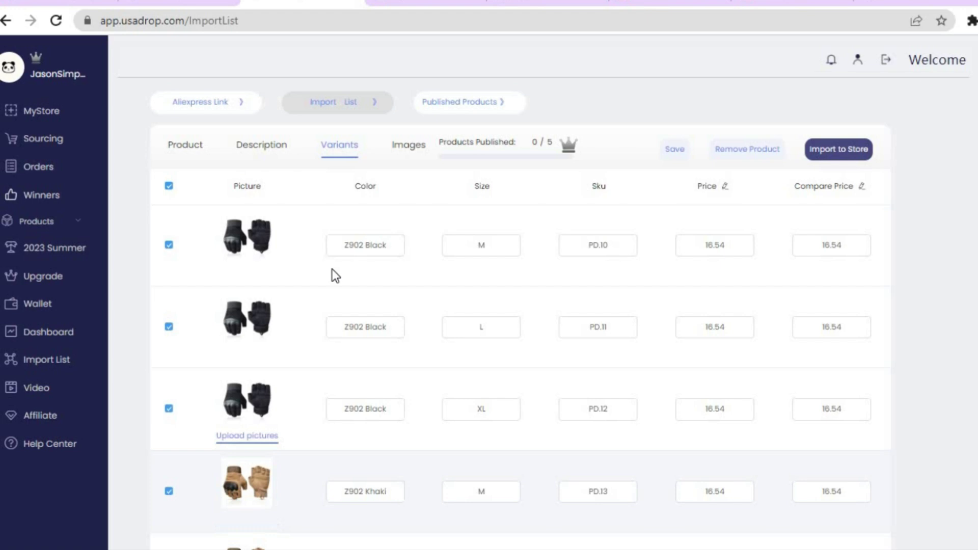
click(408, 148)
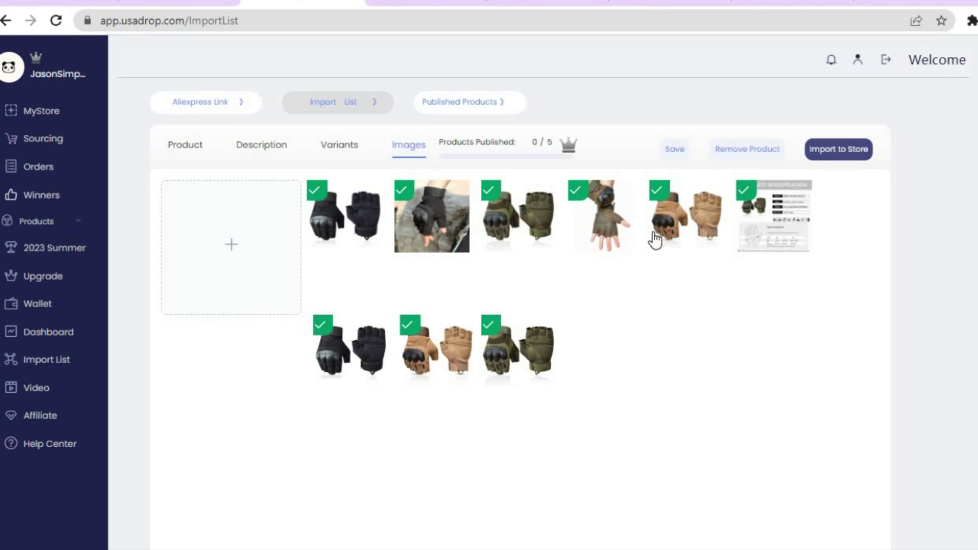
Publish the Tactical Half Fingerless Gloves to the e01f06 store
click(845, 150)
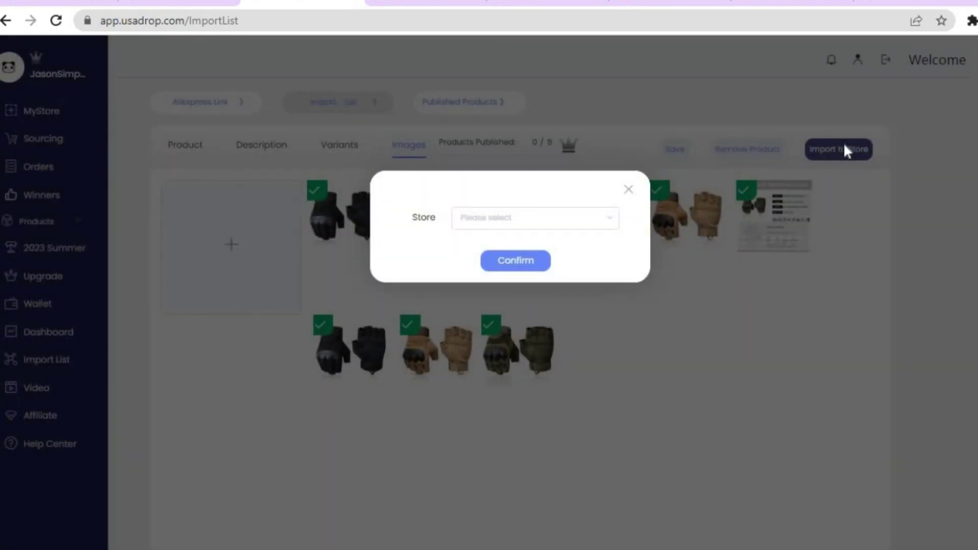
click(592, 224)
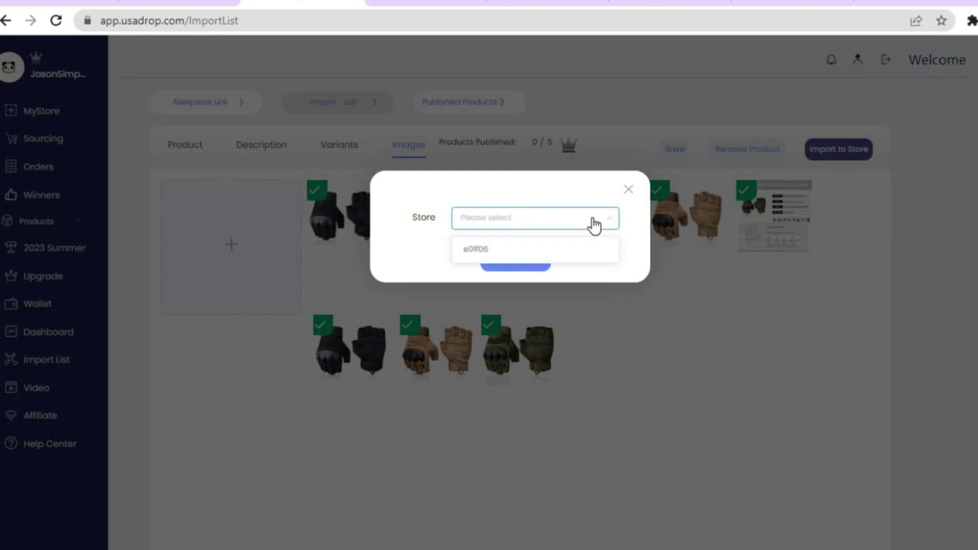
click(564, 249)
click(515, 261)
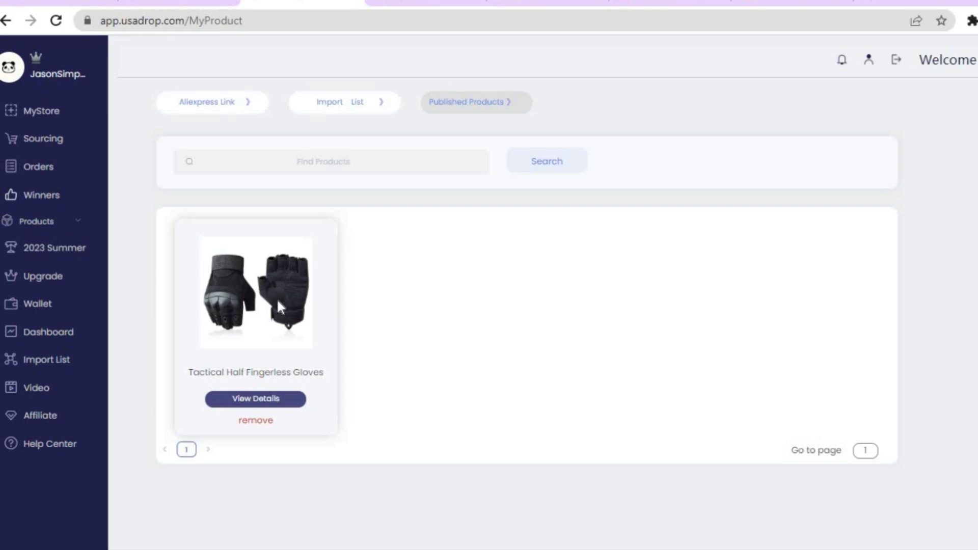
Switch to the Shopify admin and open the Tactical Half Fingerless Gloves from the product list
click(425, 2)
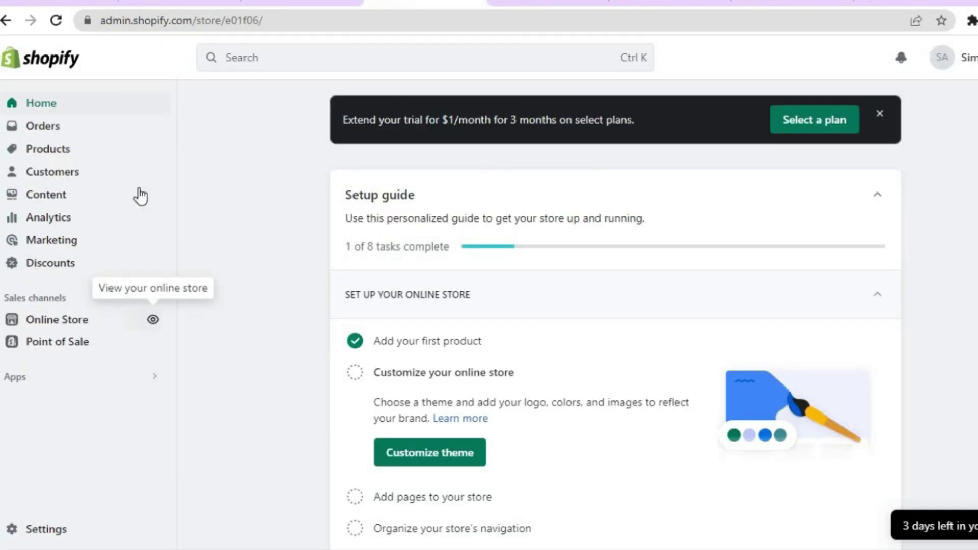
click(92, 160)
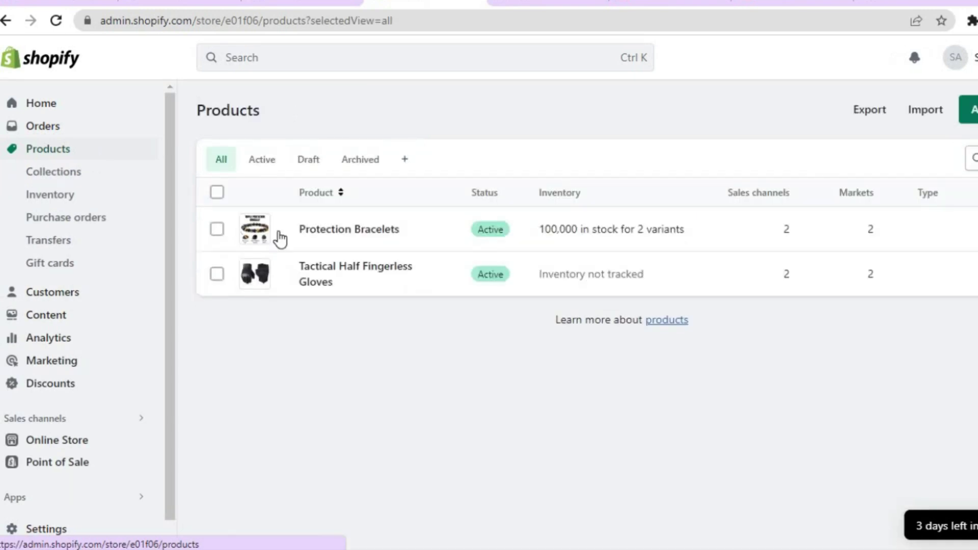
click(340, 274)
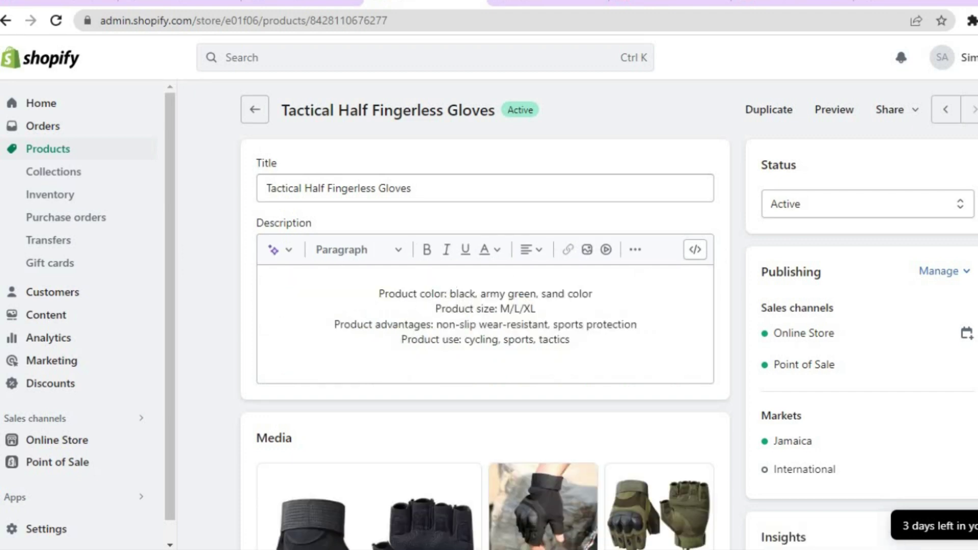
Examine the gloves' media, color and size options, variant prices and SKUs on the Shopify product page
scroll(485, 306, down, 10)
scroll(637, 327, down, 5)
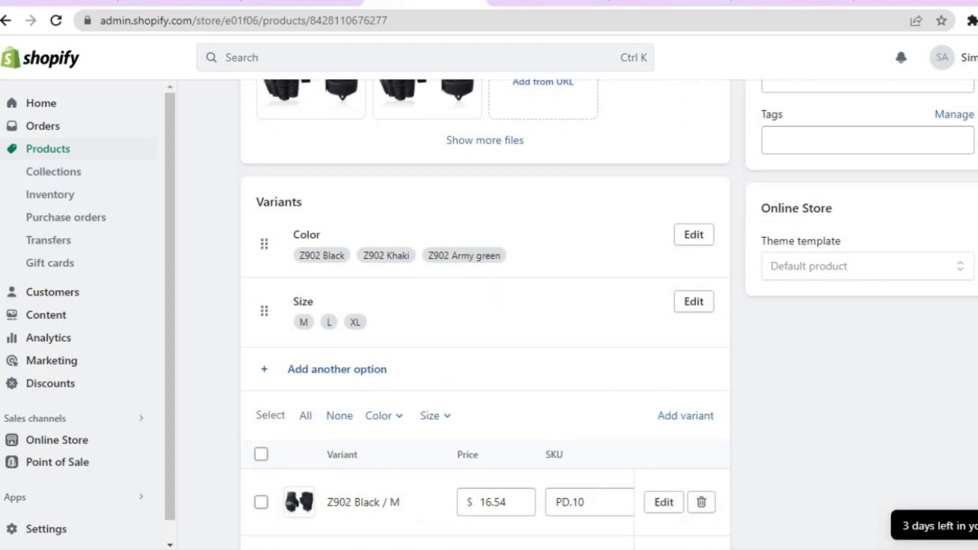
scroll(565, 290, down, 4)
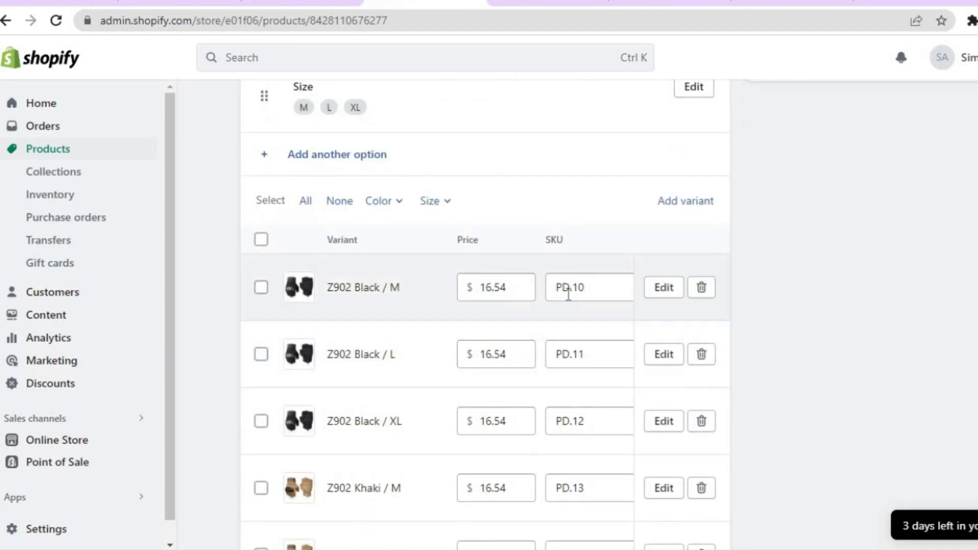
click(504, 289)
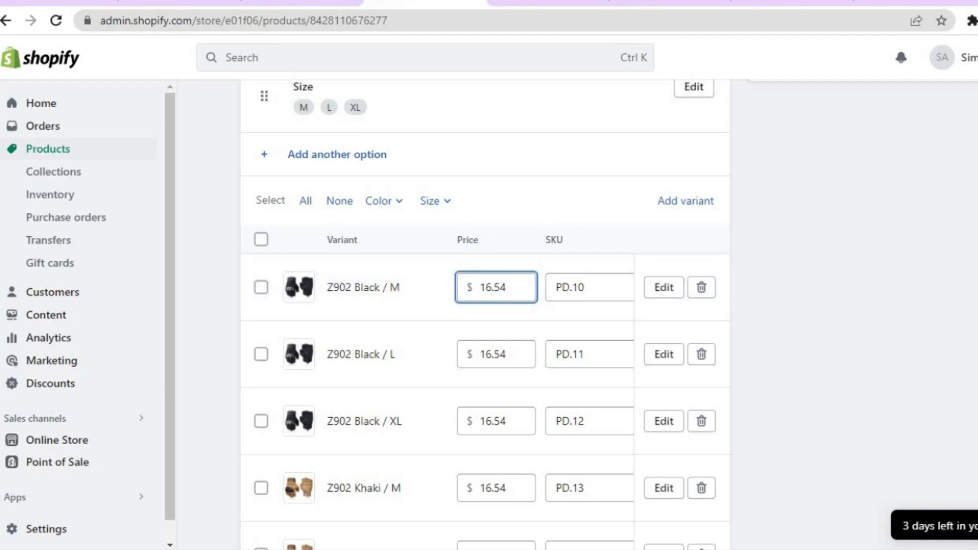
scroll(498, 287, down, 5)
scroll(579, 183, up, 10)
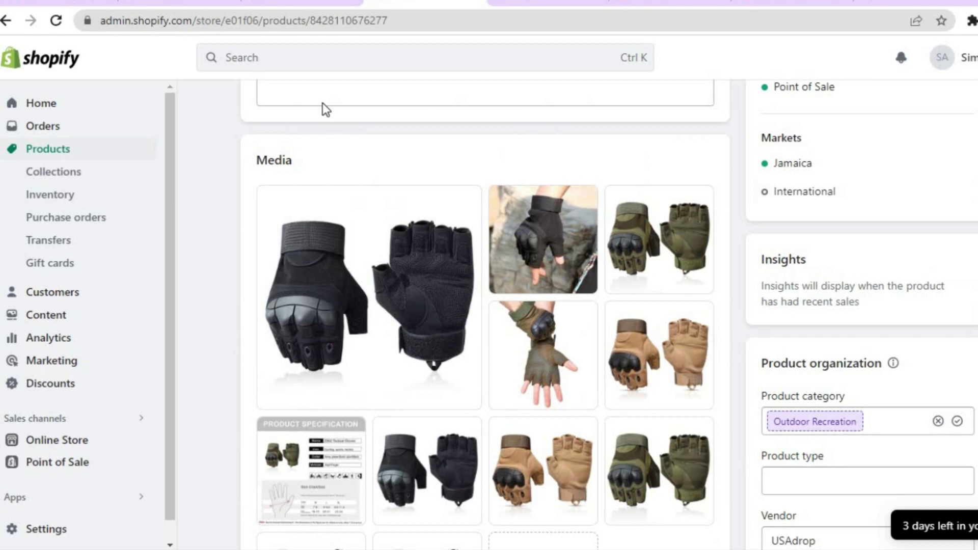
Switch back to USAdrop, browse the 2023 Summer products and view the Wallet's payment options
click(265, 4)
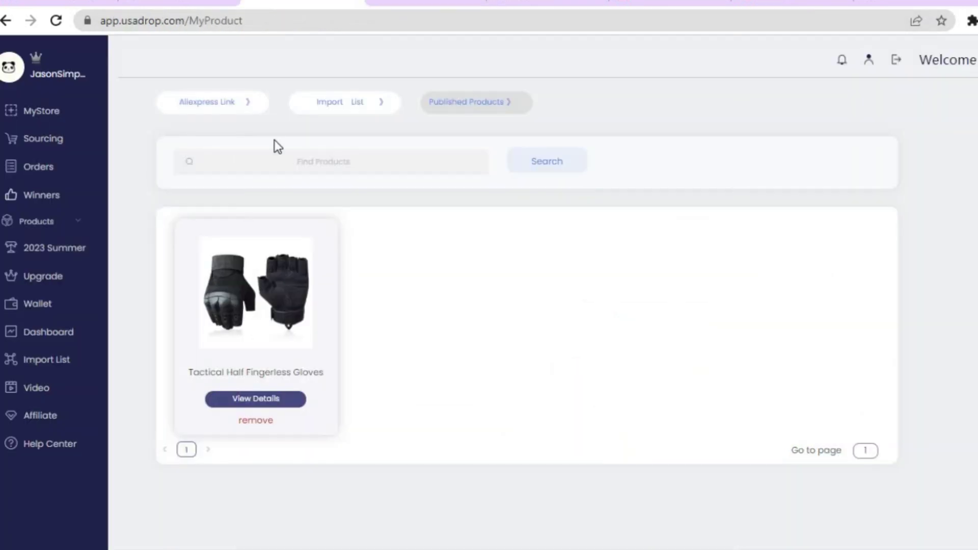
click(56, 248)
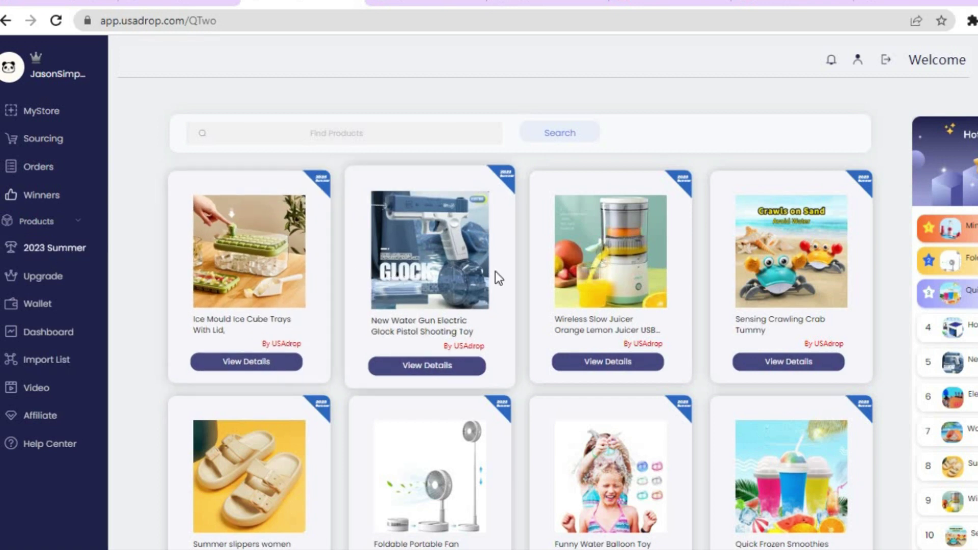
scroll(519, 305, down, 2)
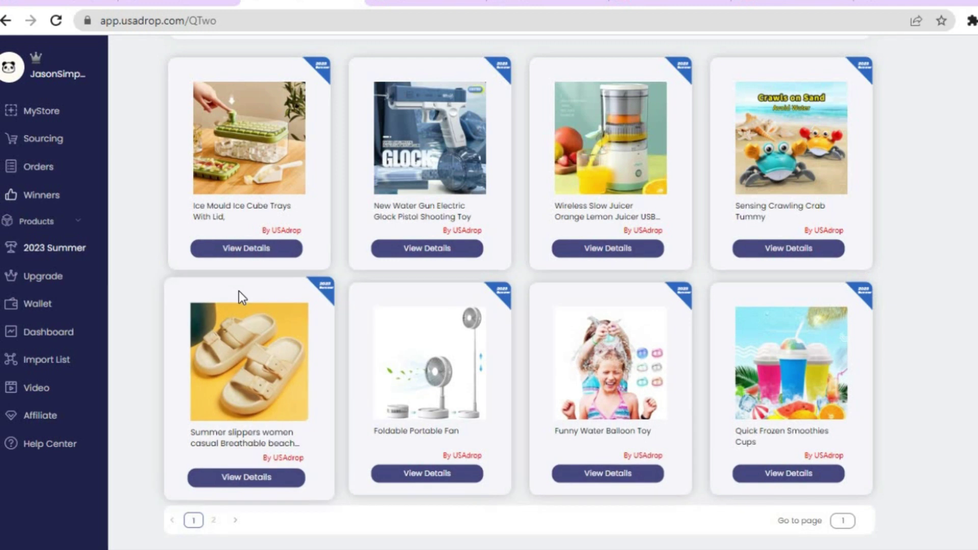
click(63, 308)
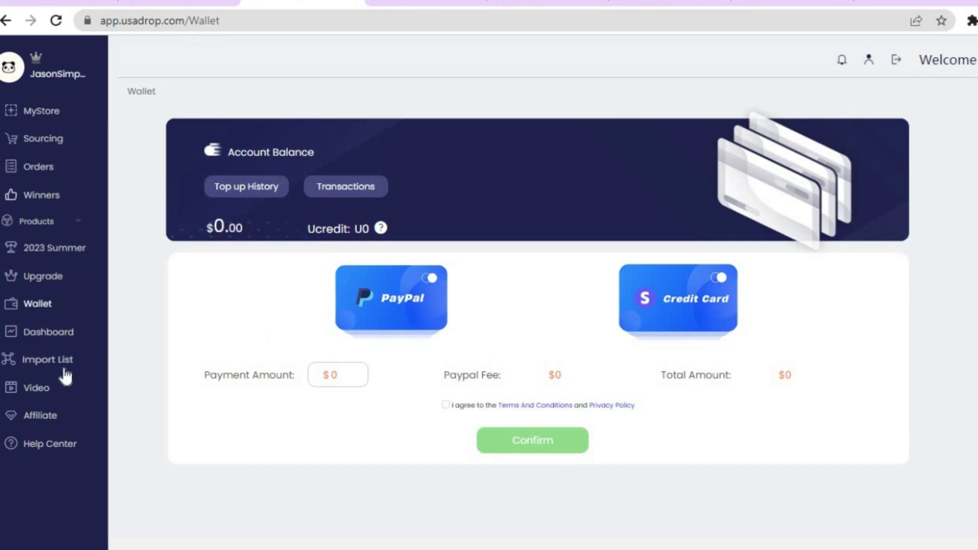
Open USAdrop's AliExpress link import form, then return to the Cuban Chain Men Bracelet on AliExpress and select its page address
click(45, 361)
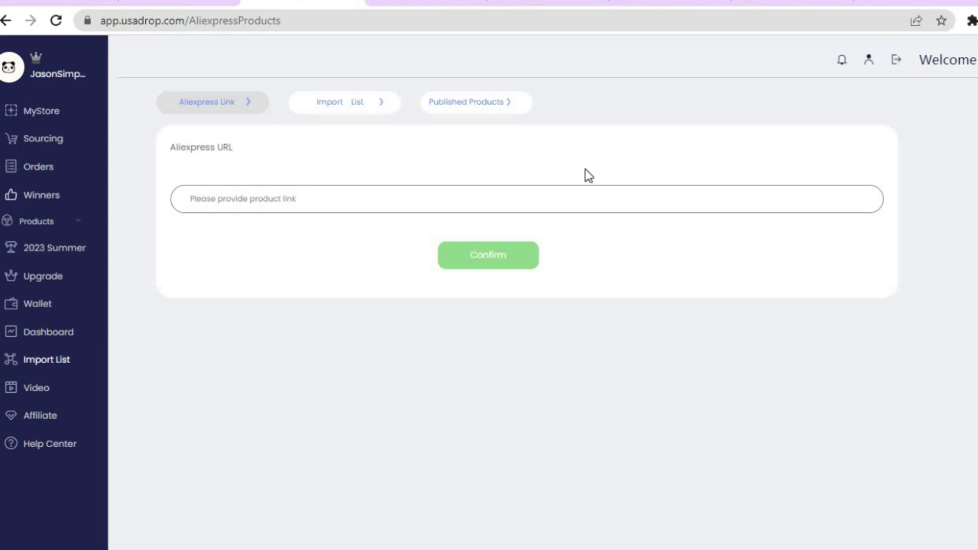
click(669, 3)
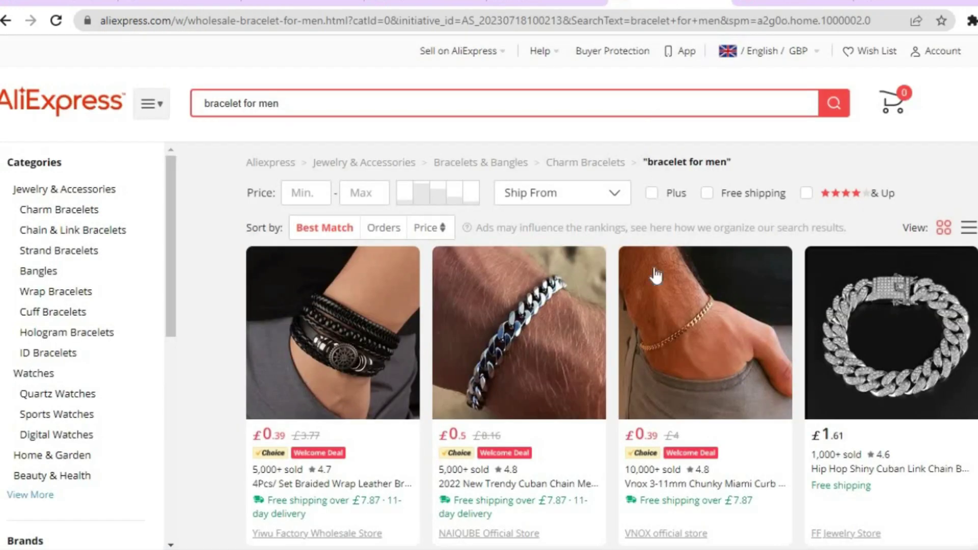
click(520, 331)
click(632, 20)
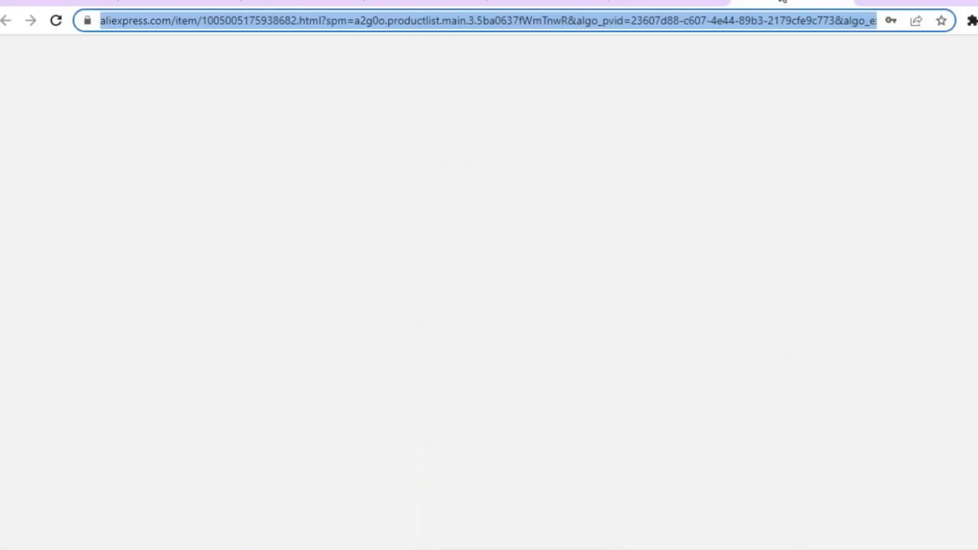
right_click(623, 22)
click(656, 113)
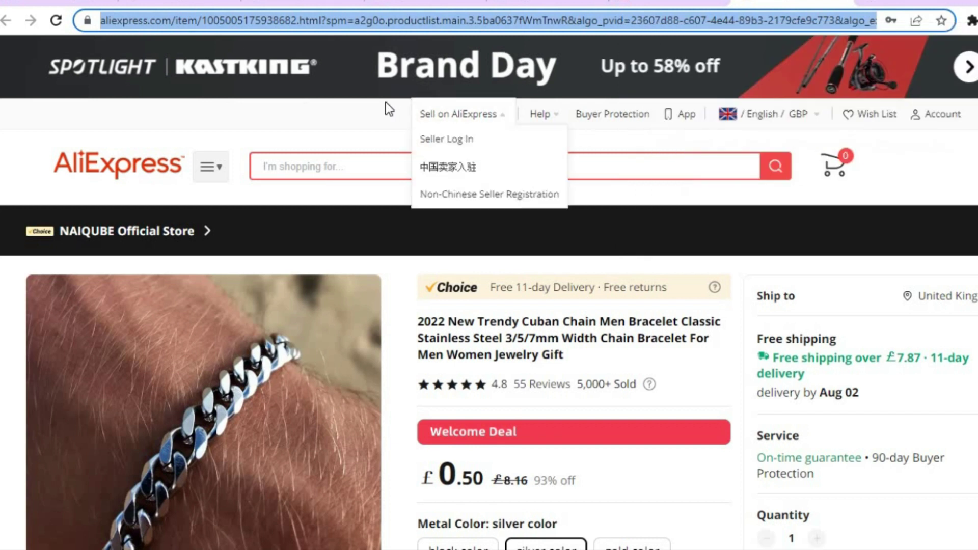
click(298, 3)
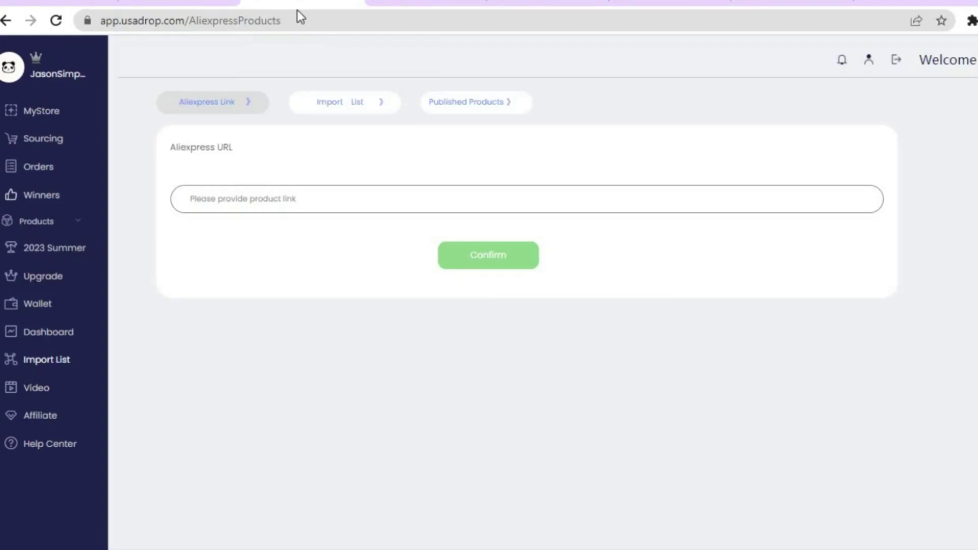
right_click(252, 203)
click(276, 328)
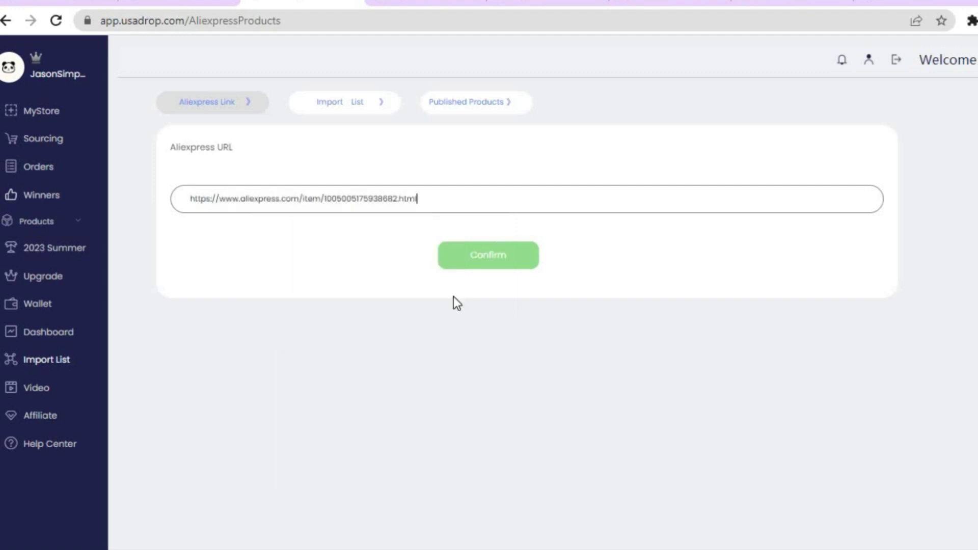
click(483, 262)
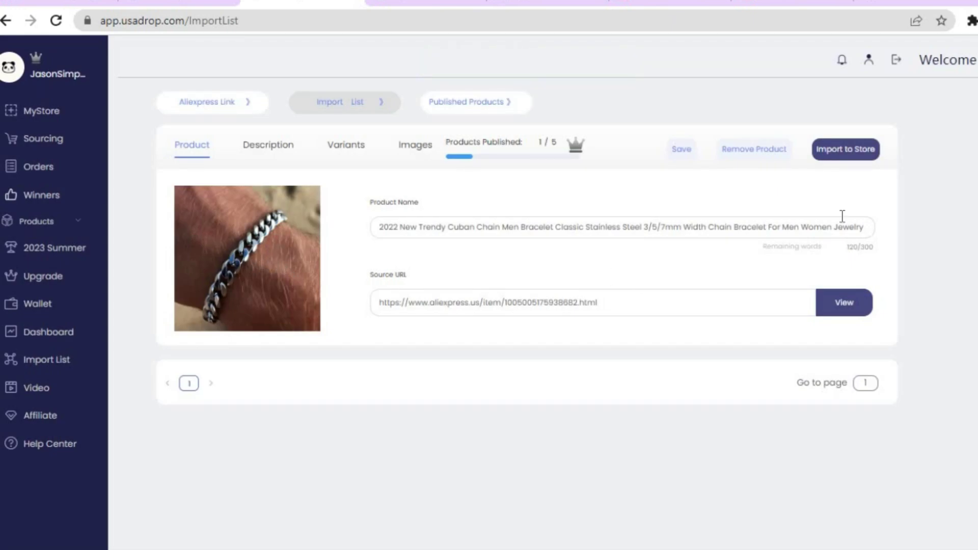
Open the imported bracelet's description and look through its text and images to the end
click(850, 153)
click(270, 139)
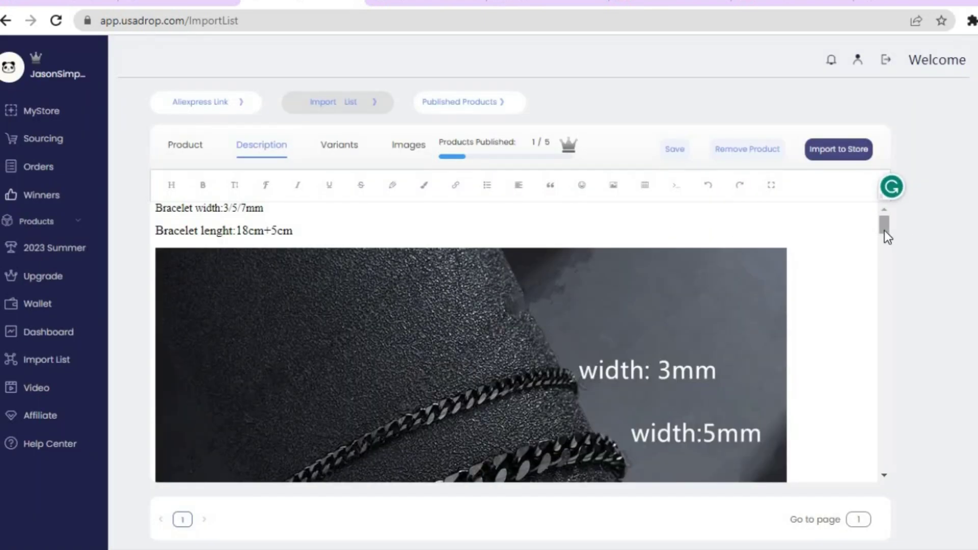
click(883, 453)
drag(882, 452, 882, 508)
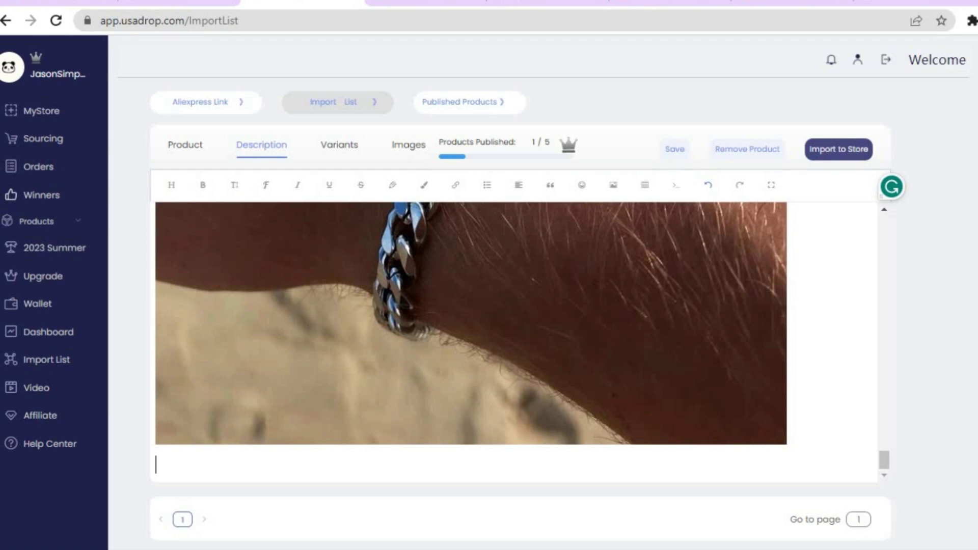
scroll(863, 515, down, 1)
scroll(543, 294, up, 1)
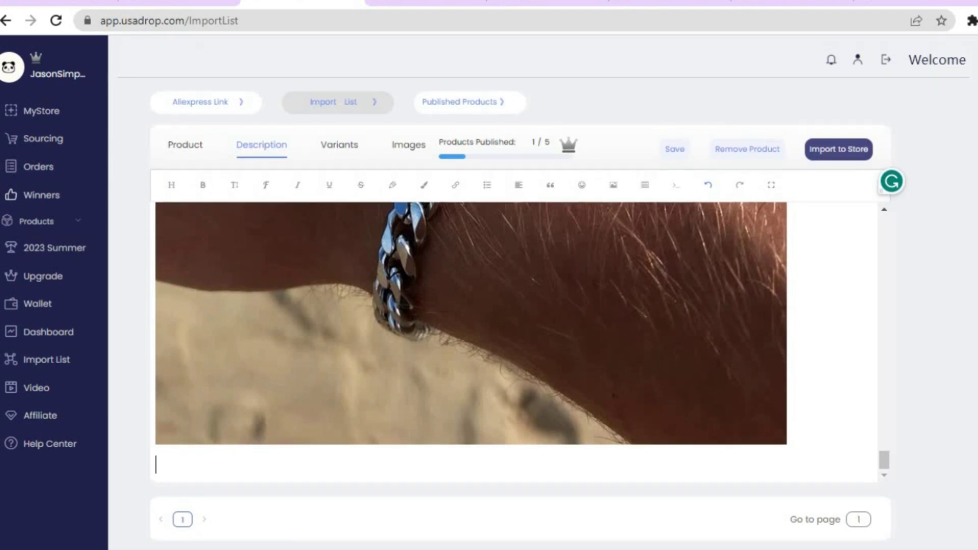
Import the bracelet to the connected store e01f06
click(818, 148)
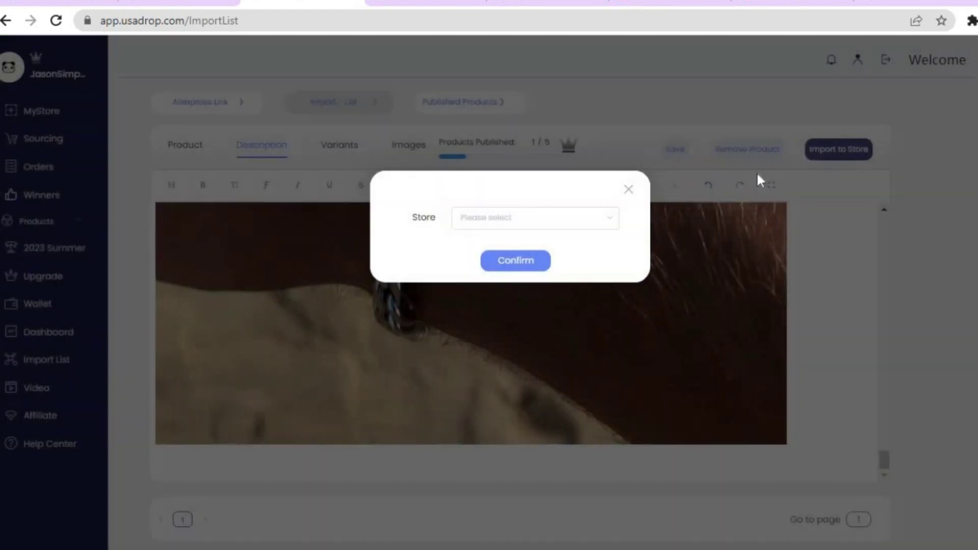
click(594, 224)
click(524, 258)
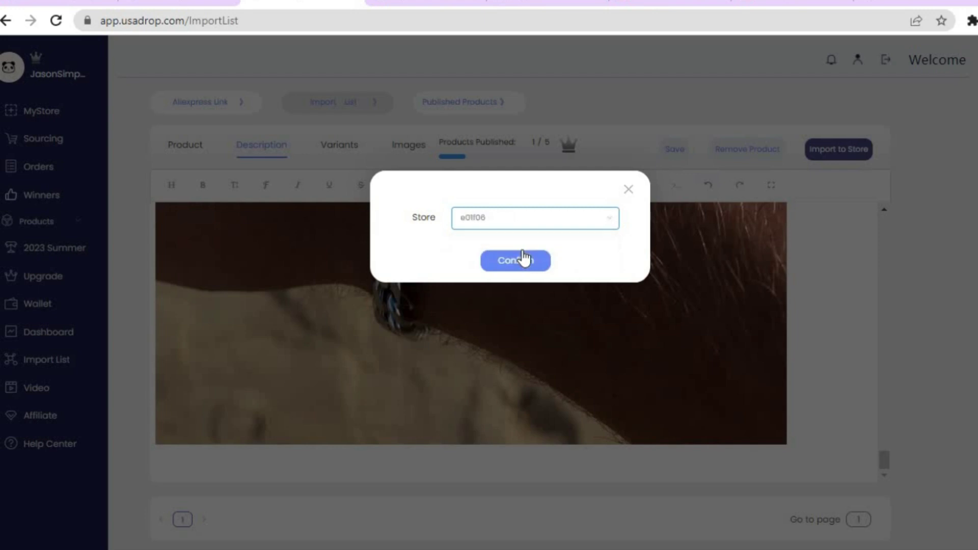
click(539, 264)
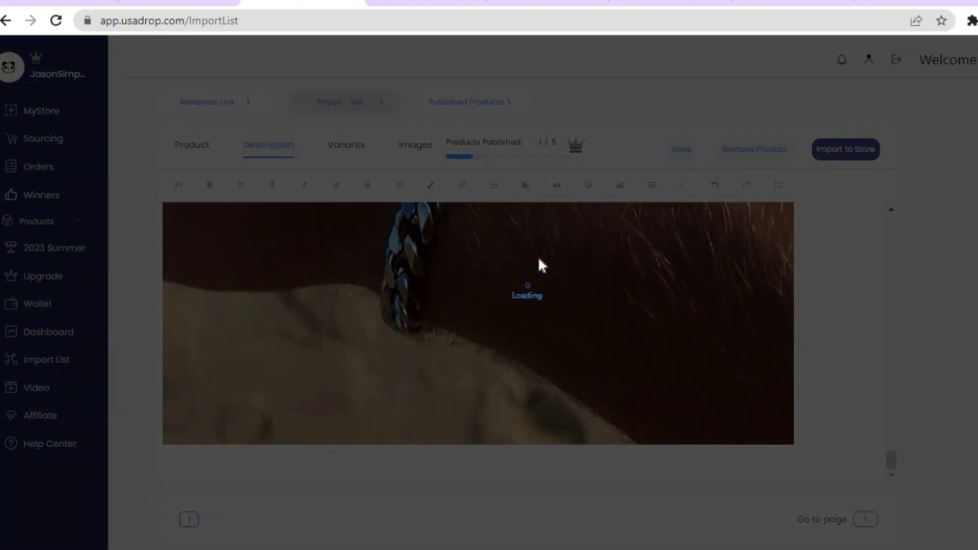